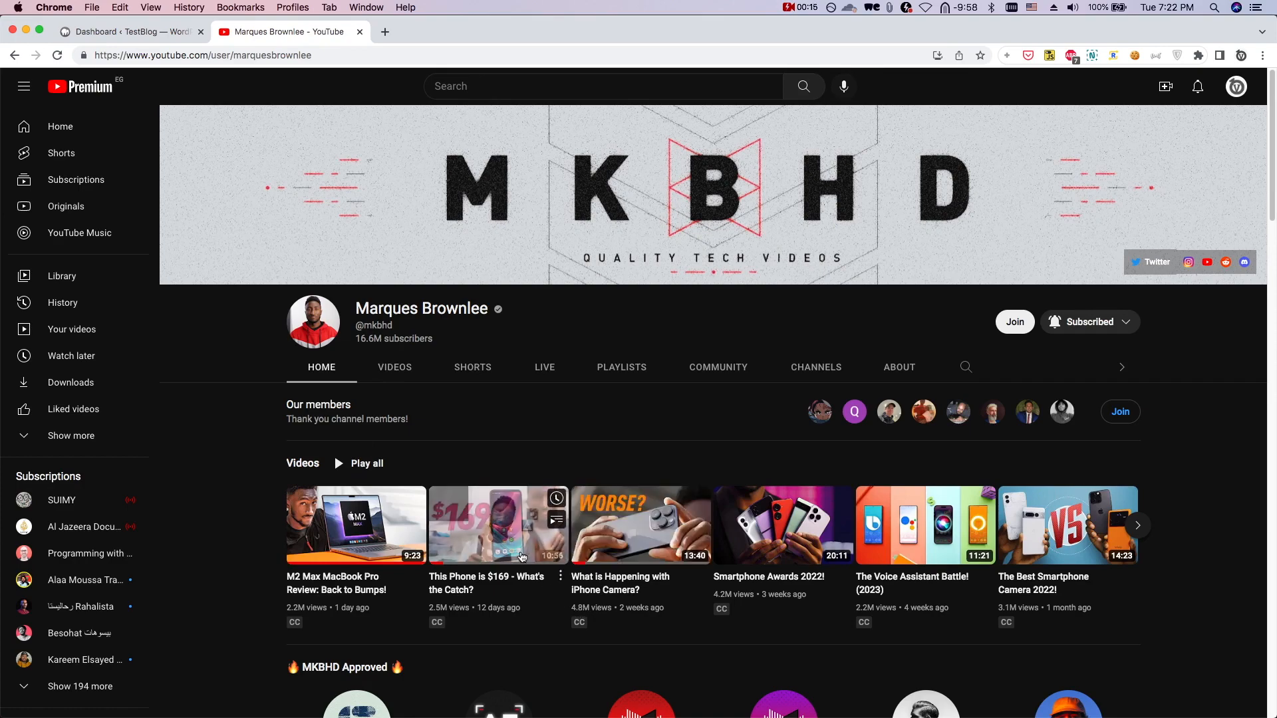
Copy the URL of the MKBHD YouTube channel page
click(288, 57)
right_click(287, 56)
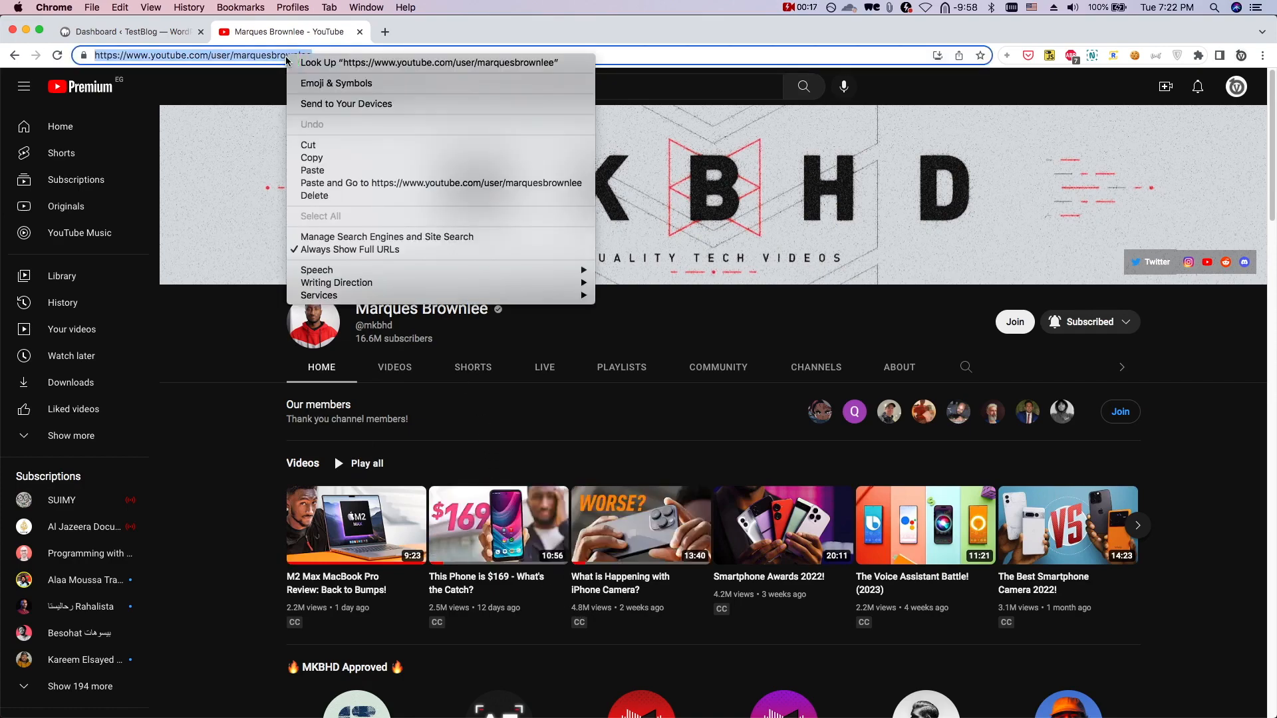
click(335, 162)
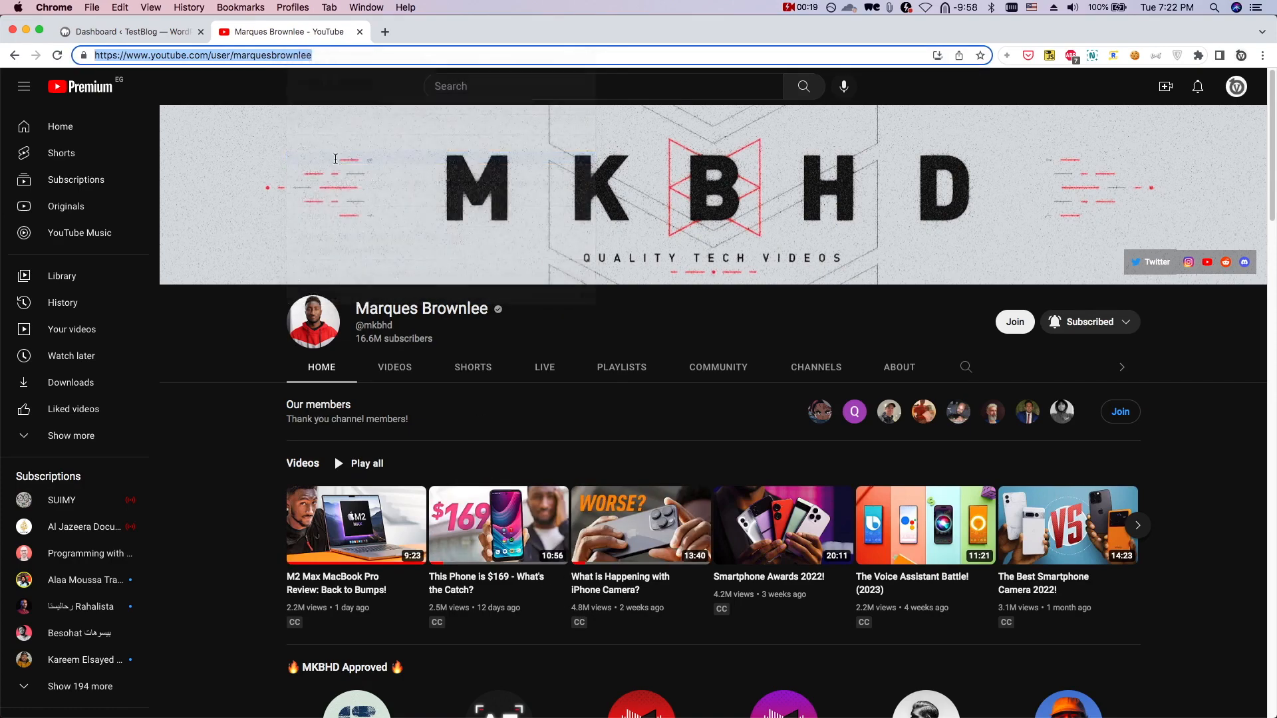
Switch to the WordPress dashboard and start a new Automatic campaign with the campaign type set to Youtube
click(170, 34)
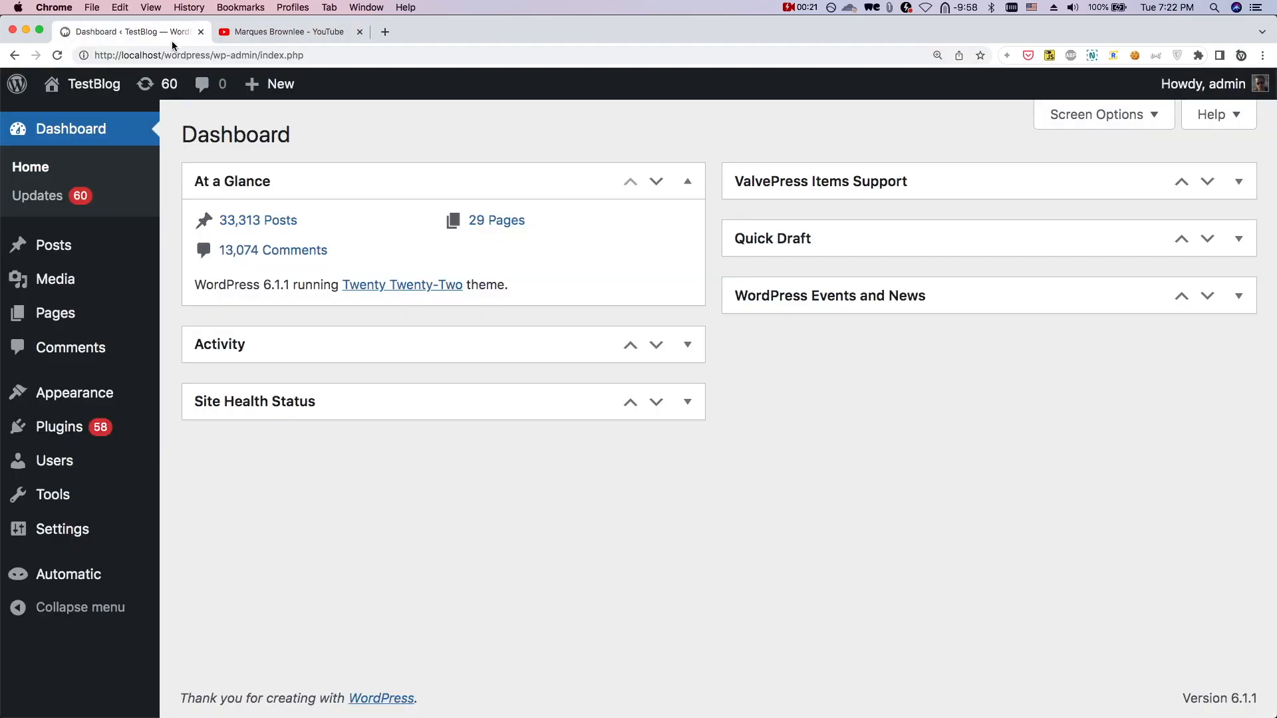
mouse_move(119, 571)
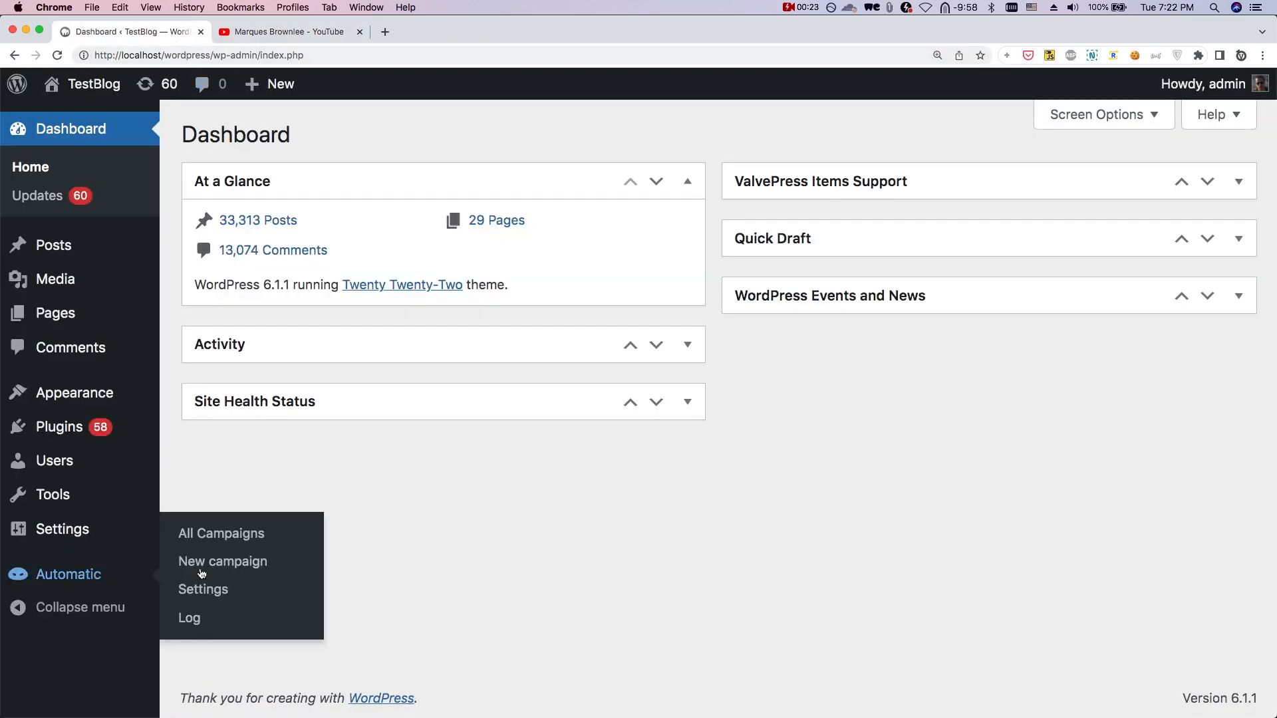
click(225, 564)
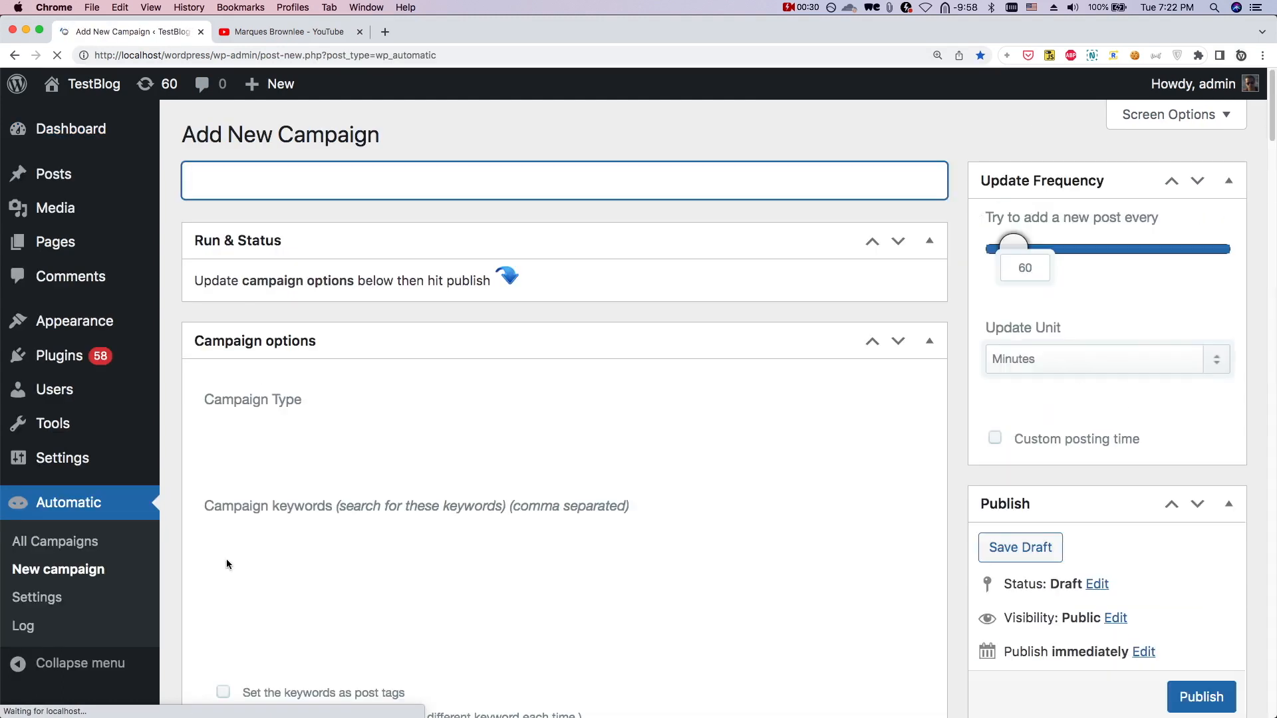
scroll(243, 527, down, 3)
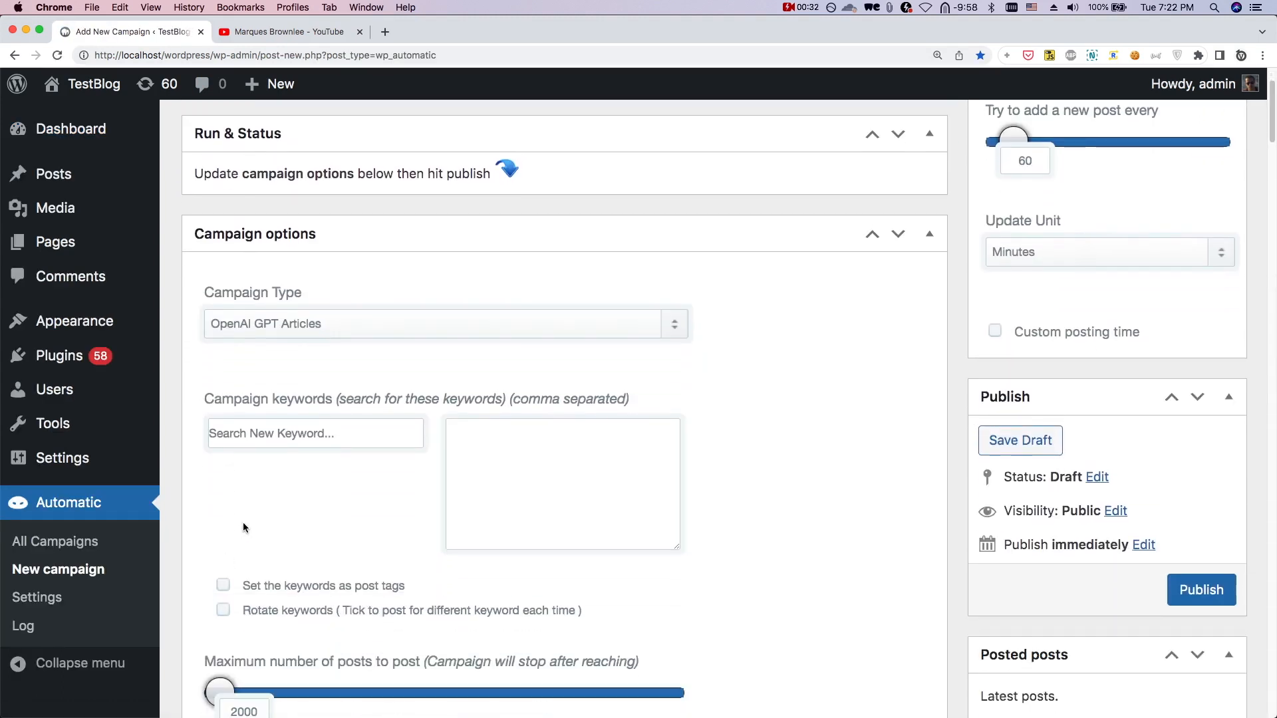
click(366, 331)
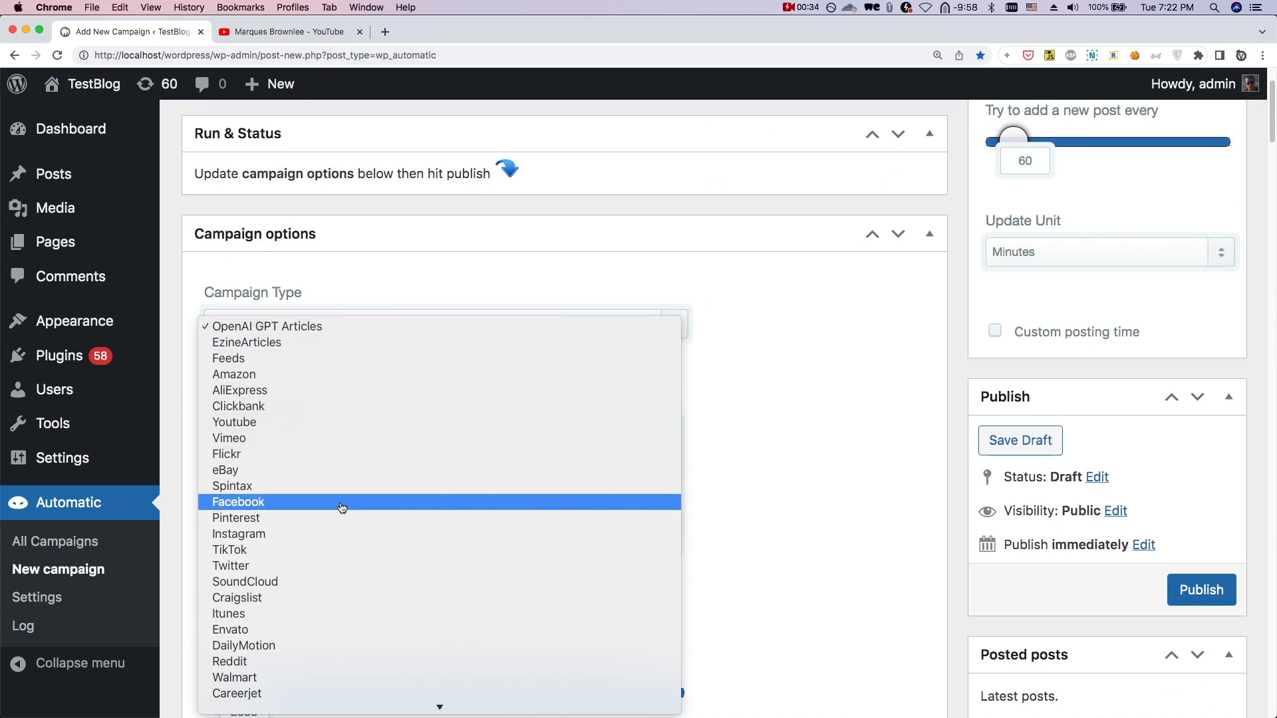
click(290, 429)
Restrict the campaign to the specific YouTube channel at the copied URL and add its videos without keyword filtering
scroll(289, 425, down, 5)
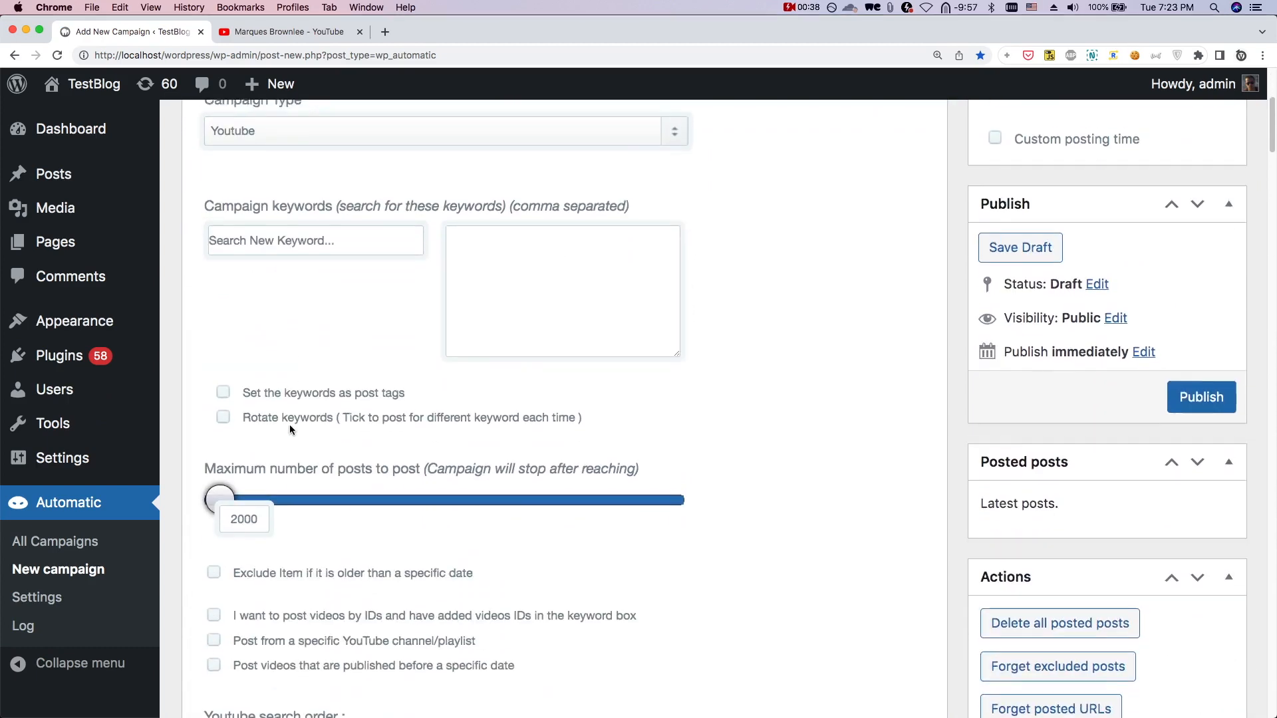
scroll(289, 429, down, 5)
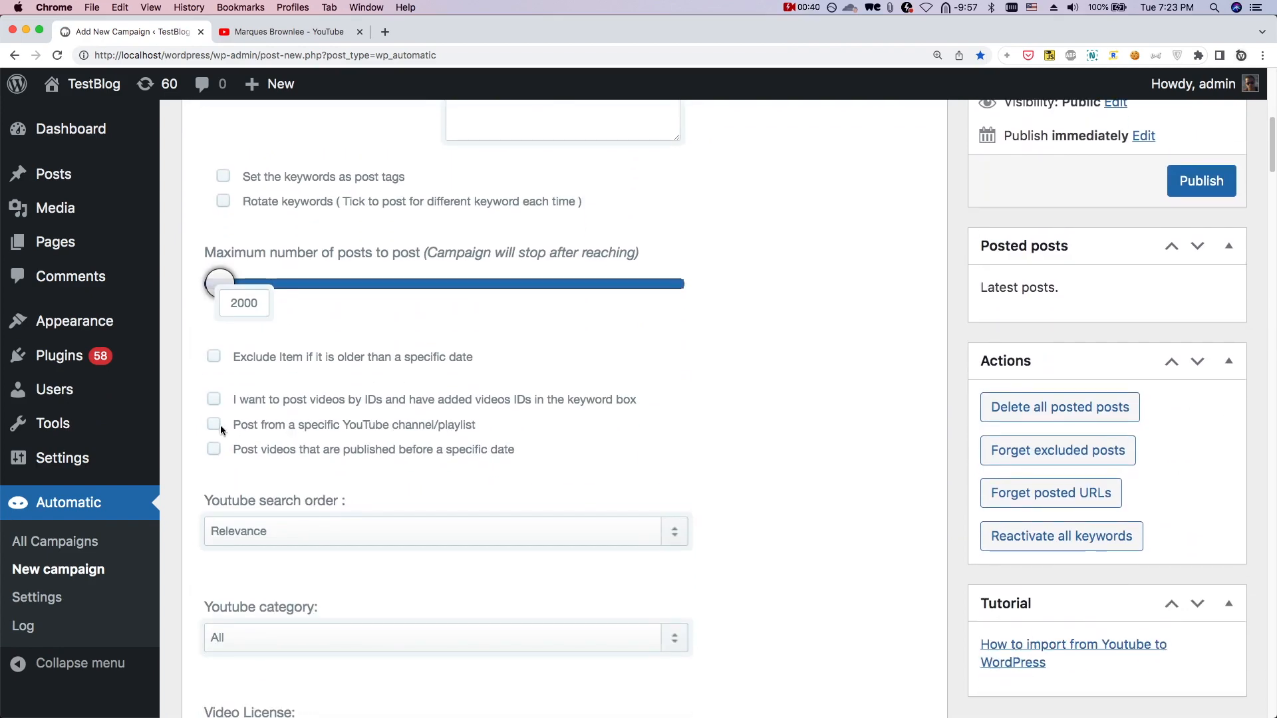
click(214, 425)
right_click(281, 493)
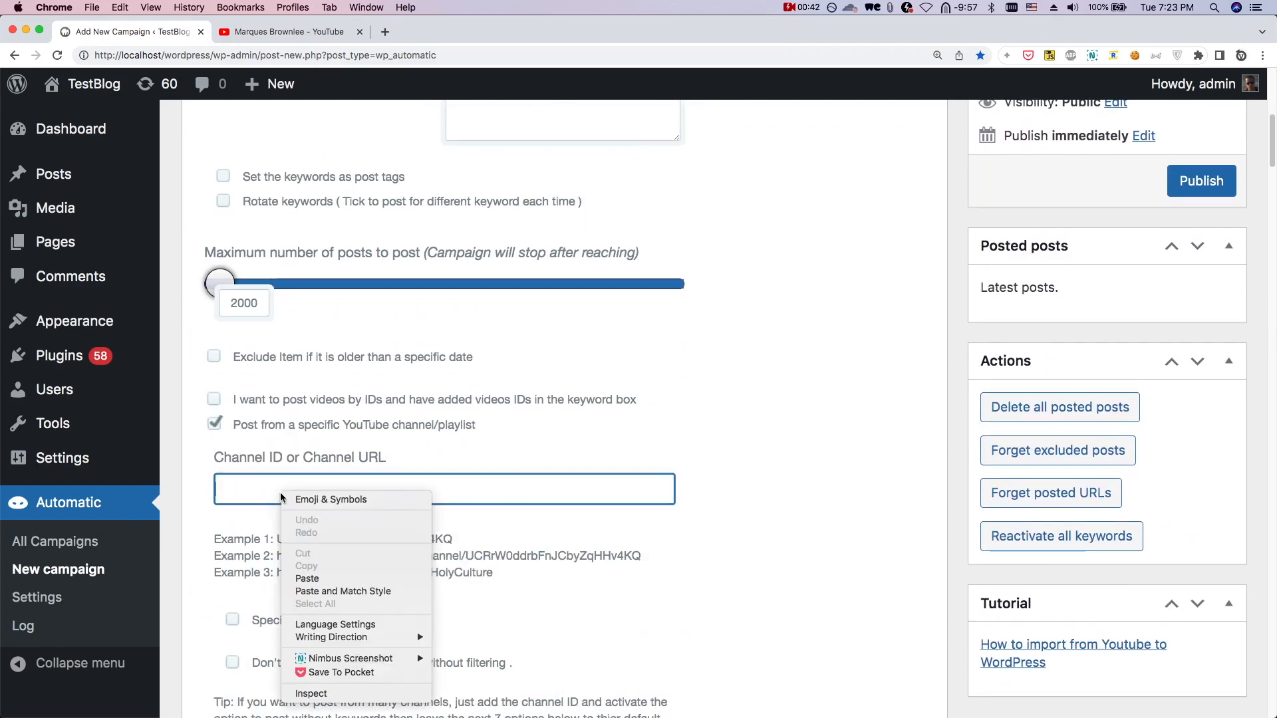
click(314, 573)
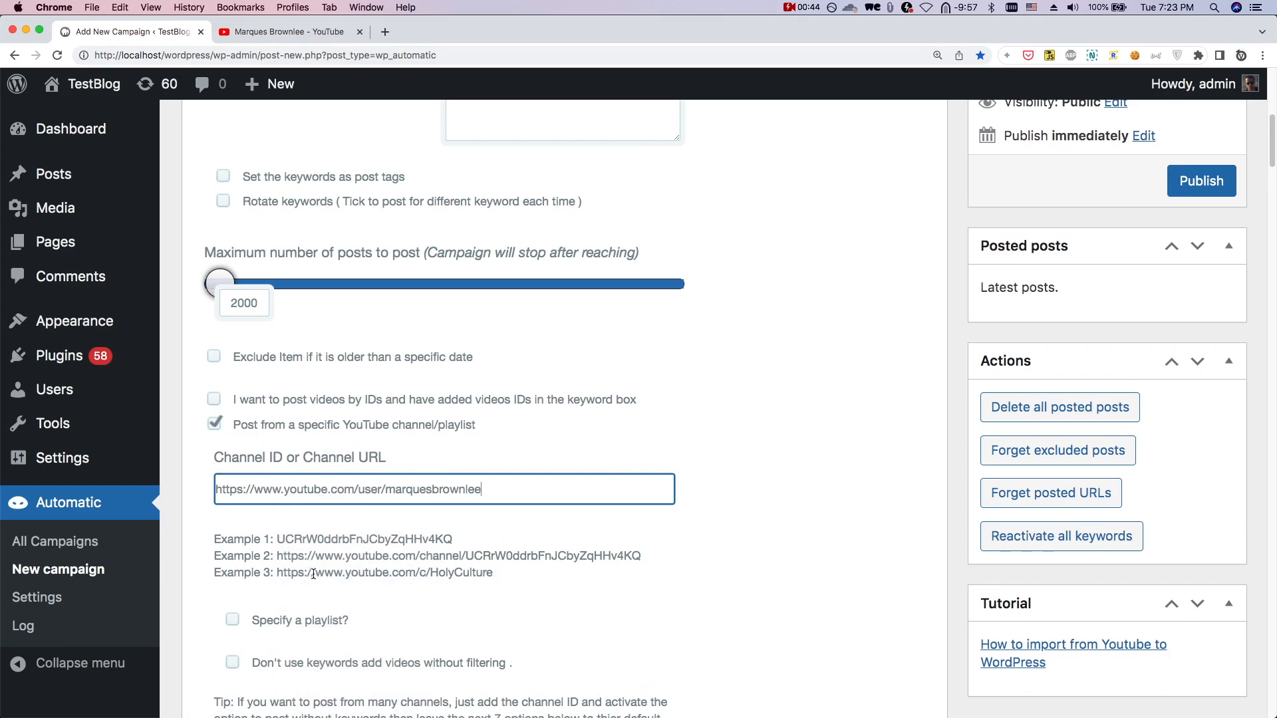
scroll(314, 572, down, 3)
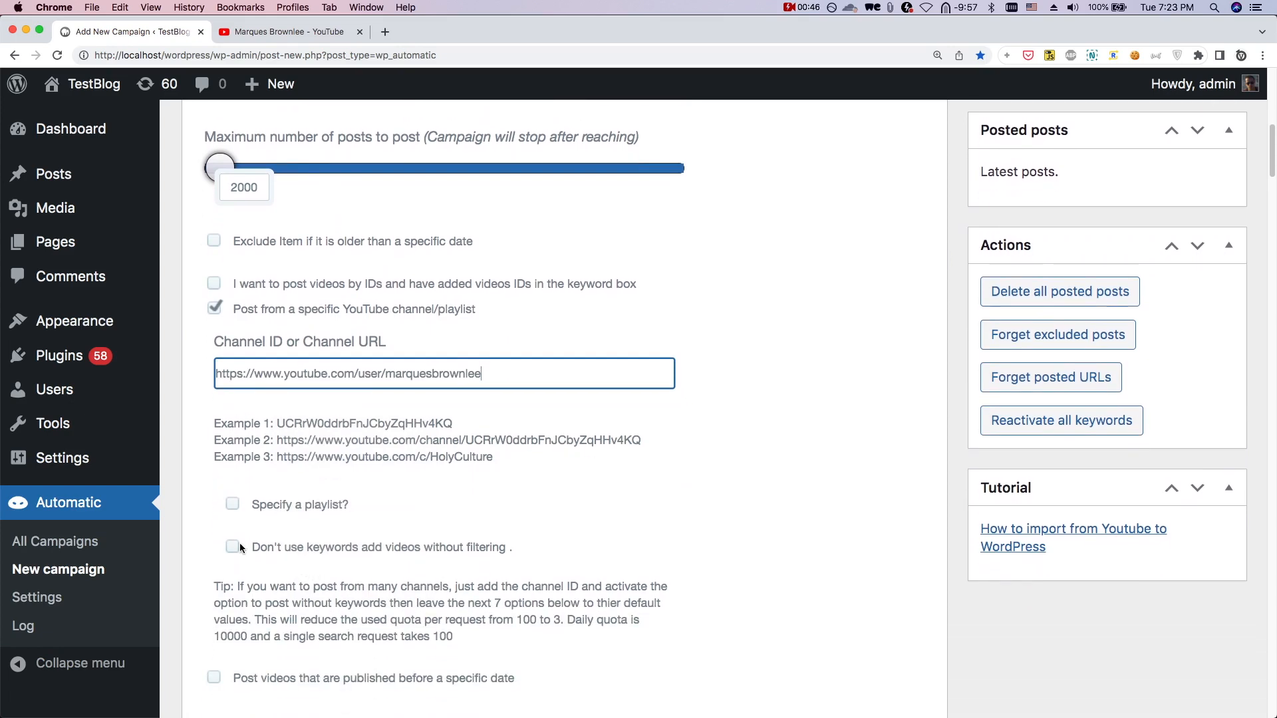
click(232, 550)
Replace the description and source link in the post text template with [transcript], keeping [vid_player] above it
scroll(237, 551, down, 5)
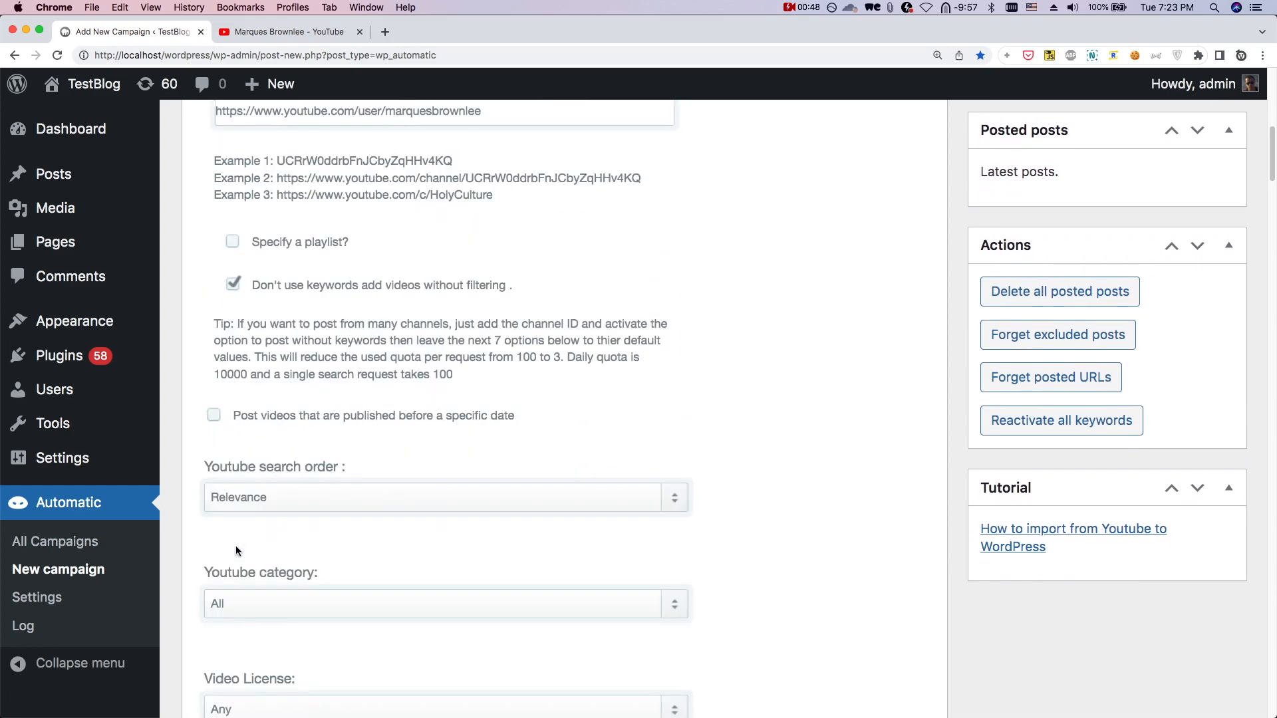
scroll(237, 551, down, 15)
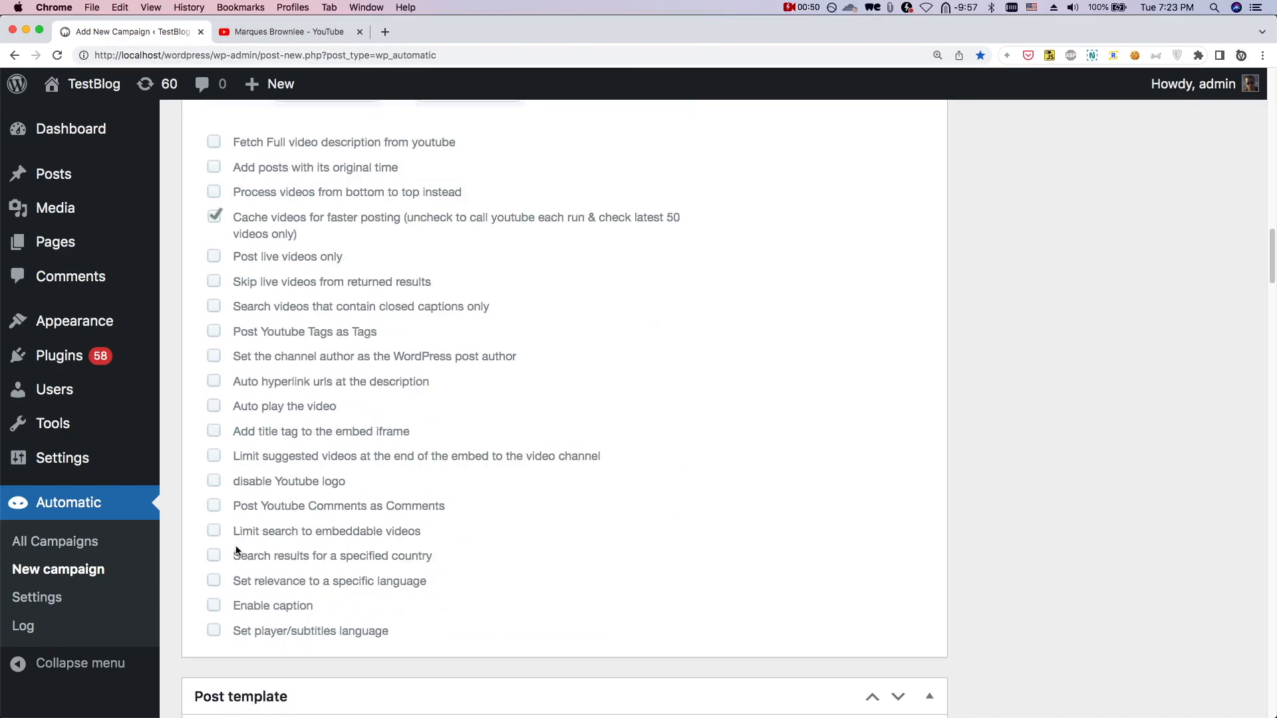
scroll(236, 551, down, 7)
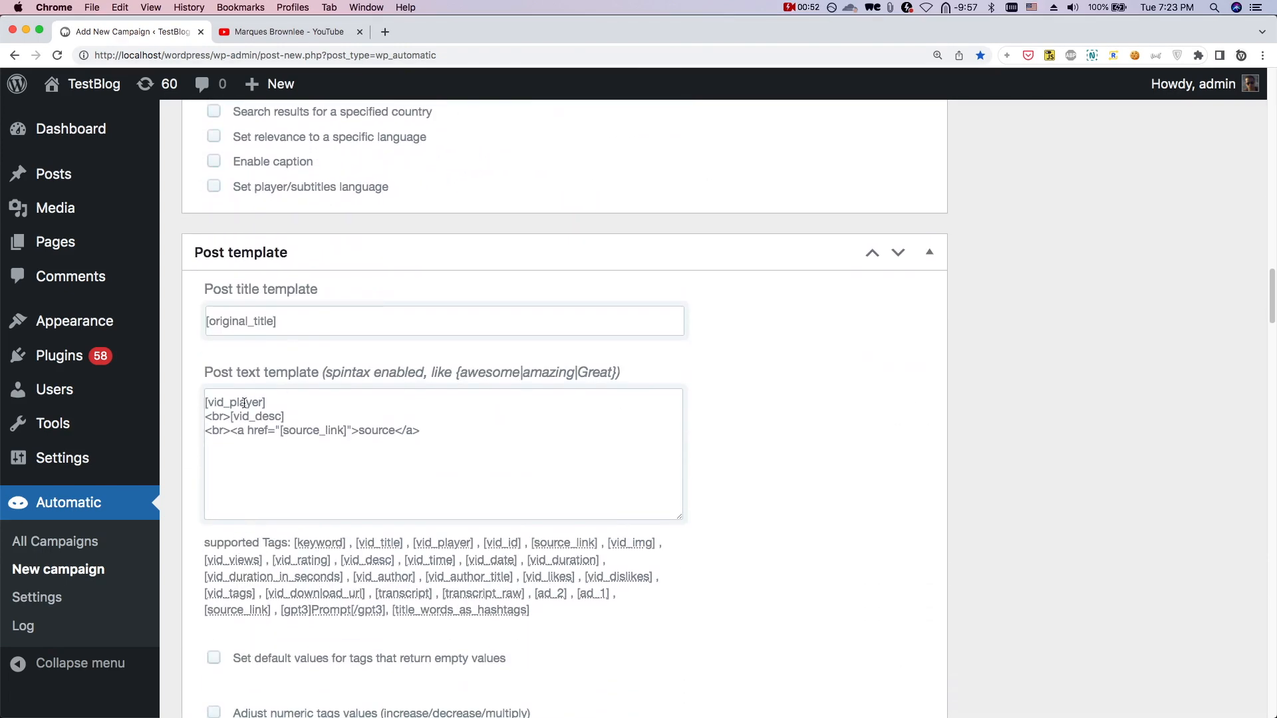
click(232, 403)
drag(209, 423, 242, 484)
key(BackSpace)
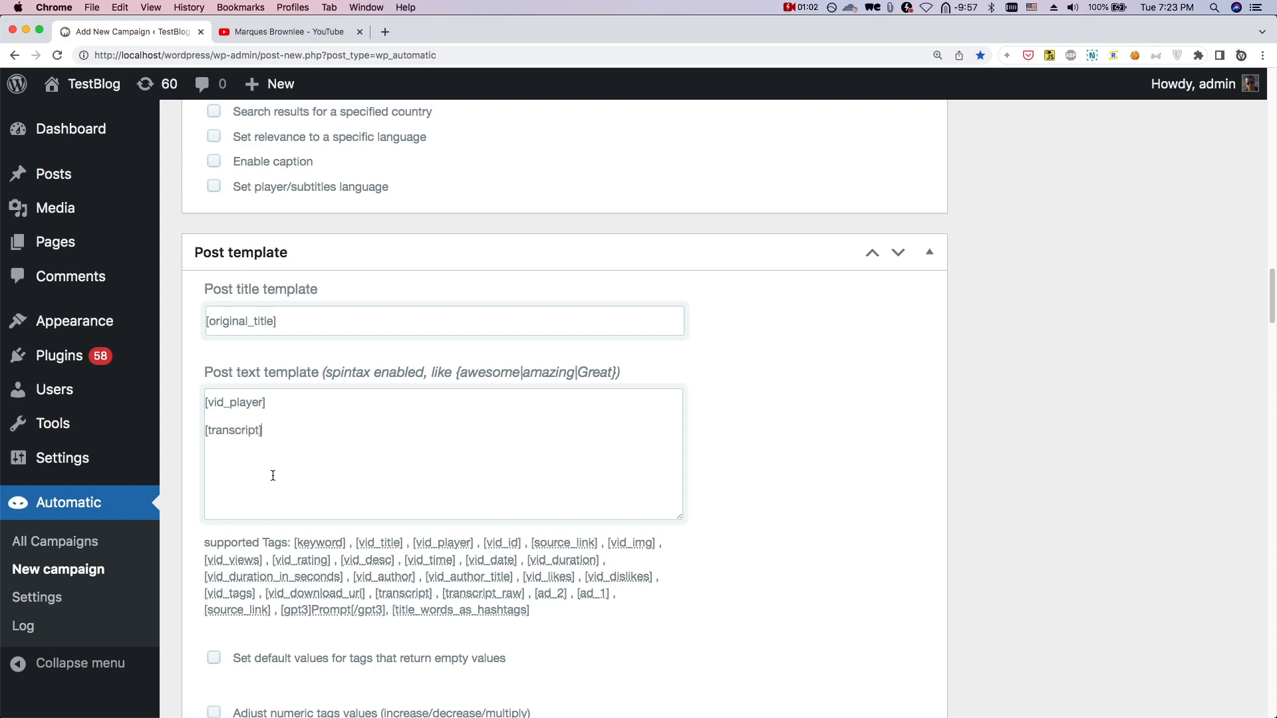
Publish the campaign and run it once
scroll(777, 418, up, 15)
click(1201, 474)
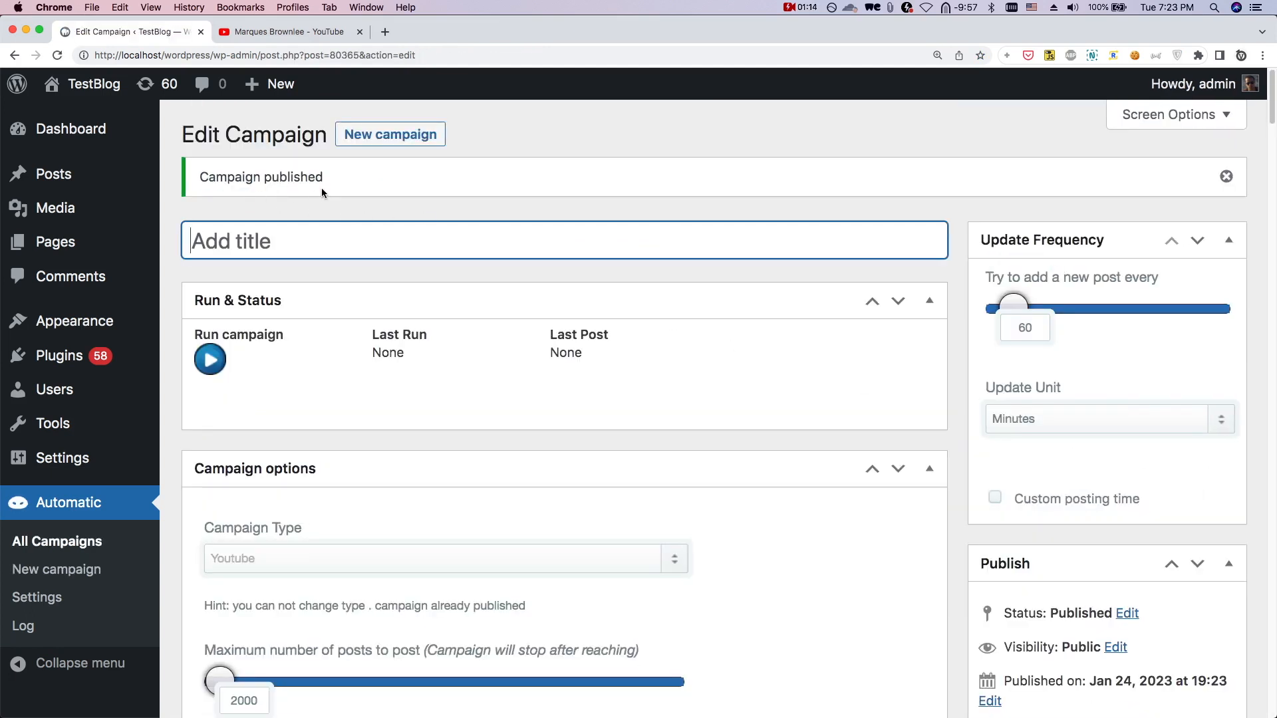
scroll(321, 193, down, 1)
click(212, 328)
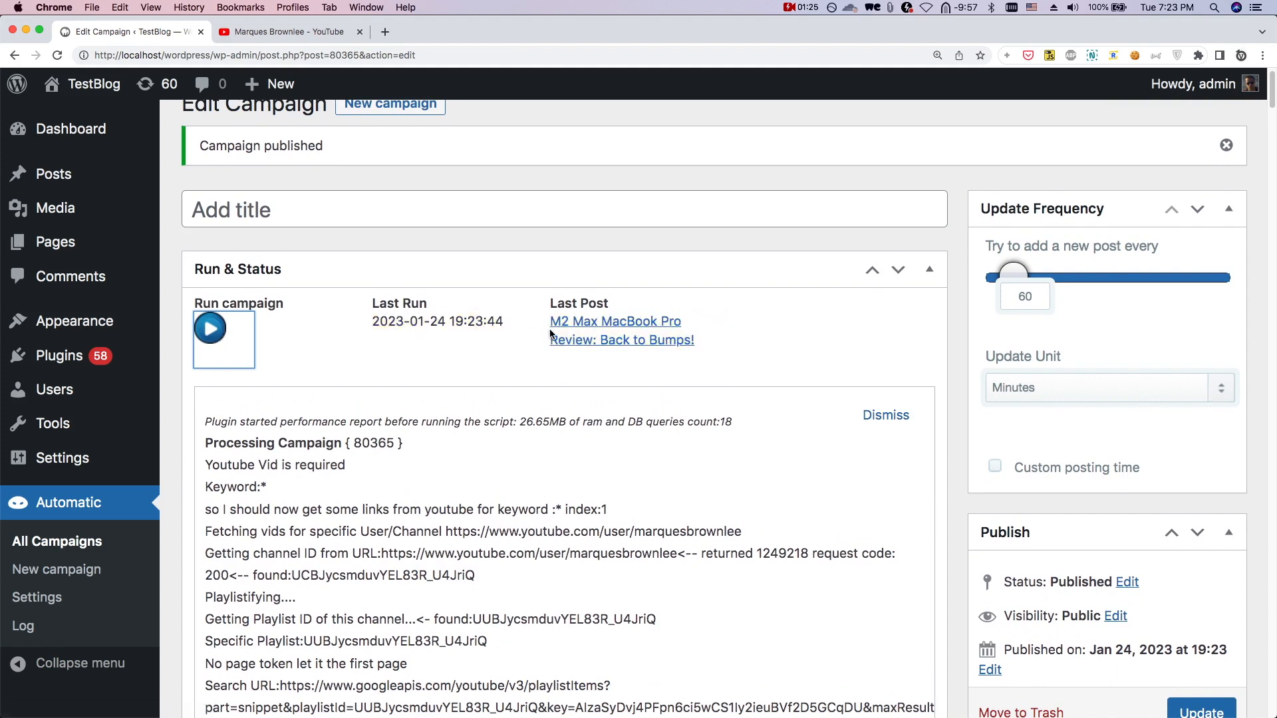
Open the campaign's last post in a new tab and examine its embedded video and transcript text
super+click(593, 330)
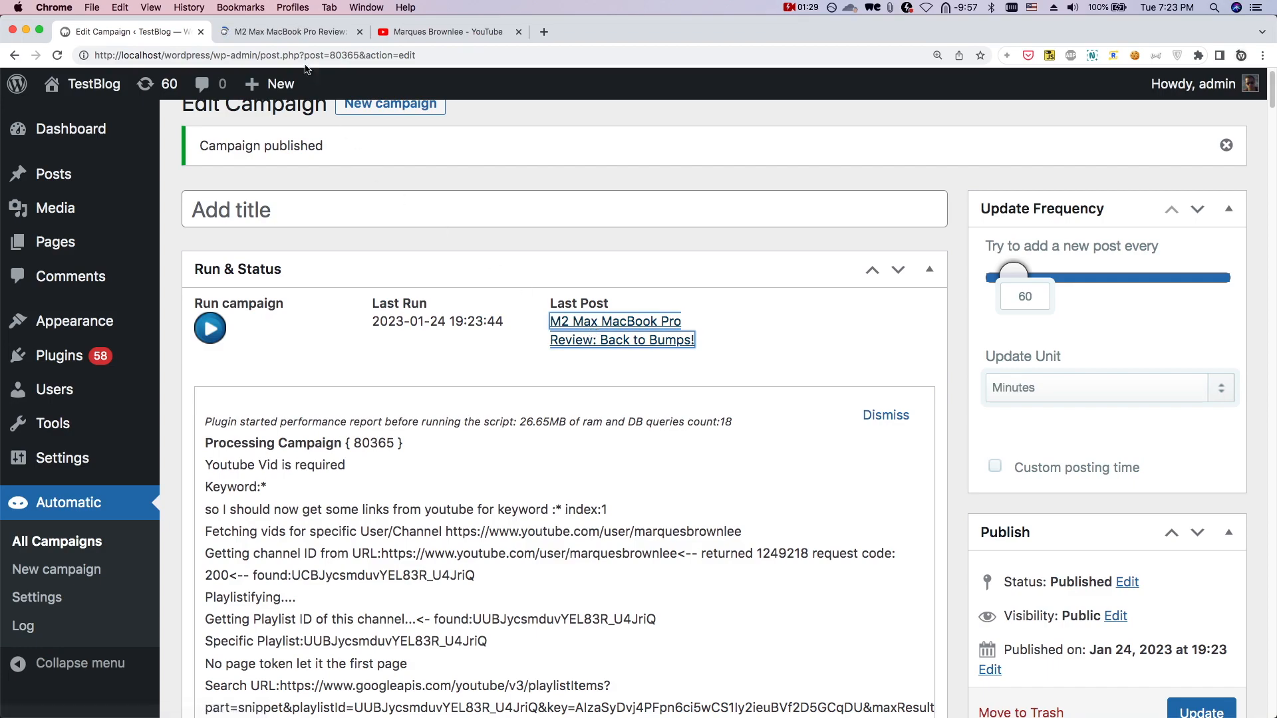
click(304, 41)
scroll(210, 297, down, 10)
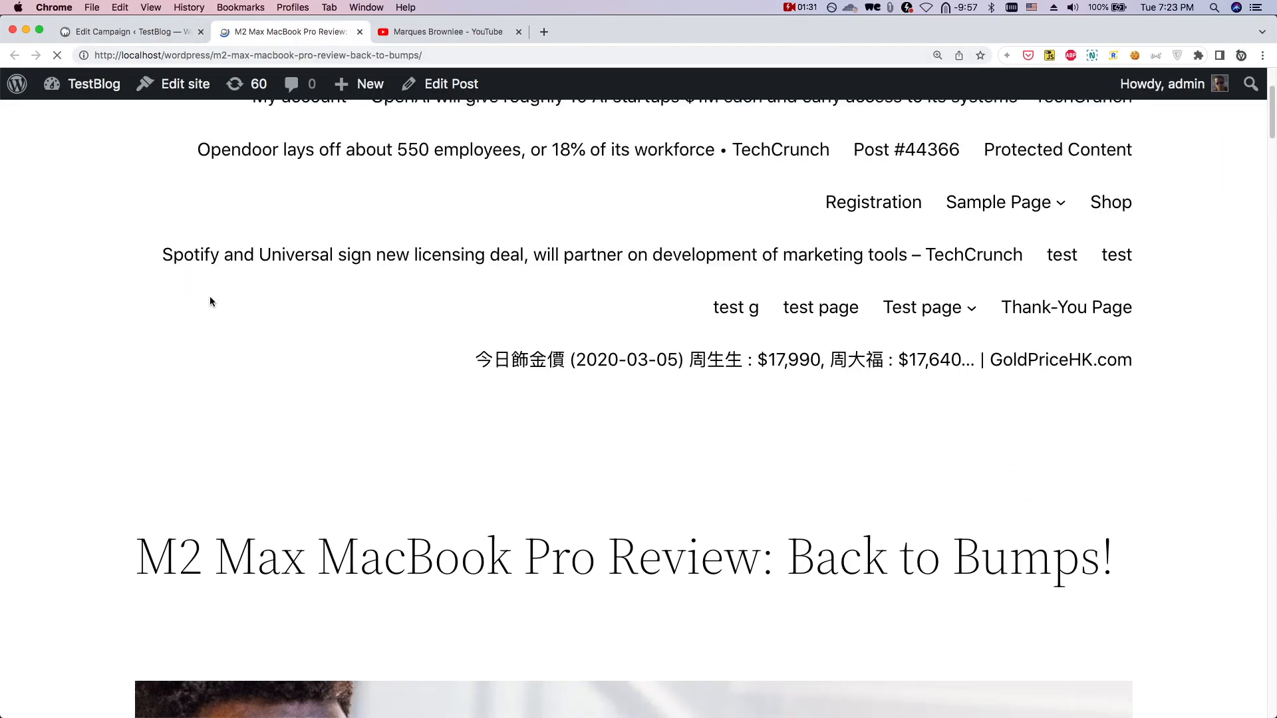
scroll(210, 301, down, 15)
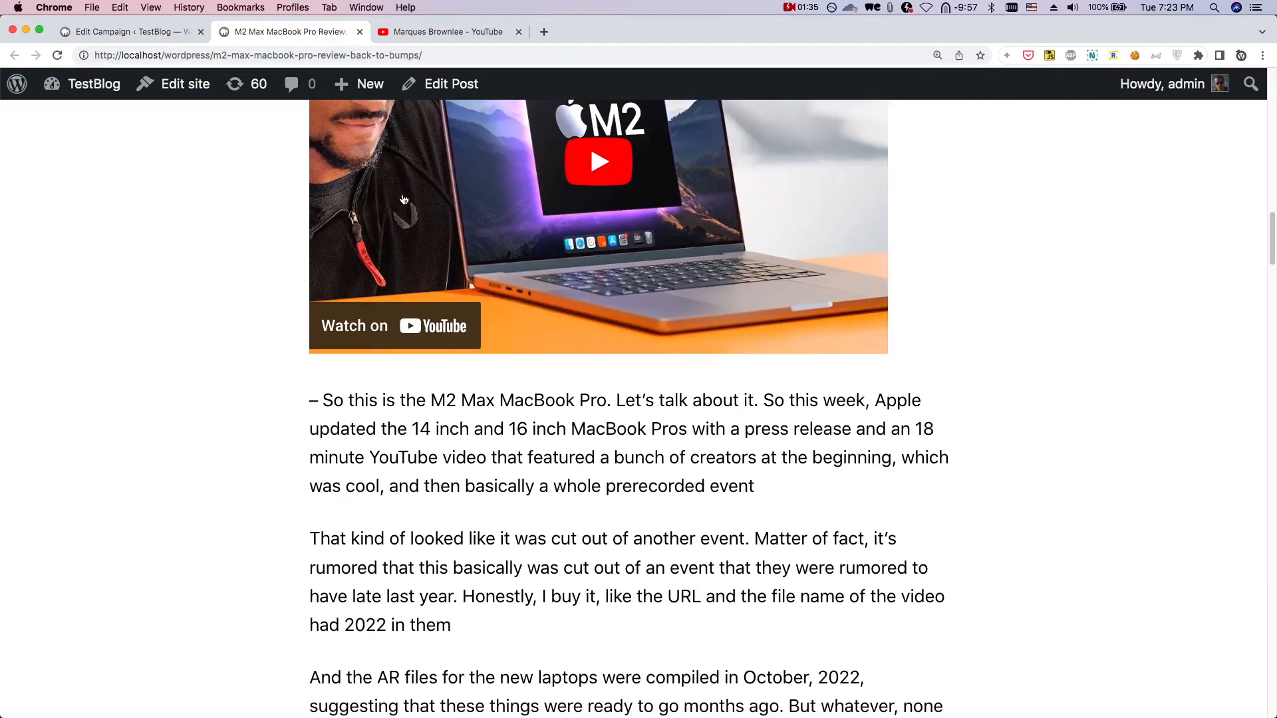
scroll(478, 324, down, 5)
drag(310, 238, 385, 407)
scroll(417, 429, down, 8)
scroll(416, 429, down, 20)
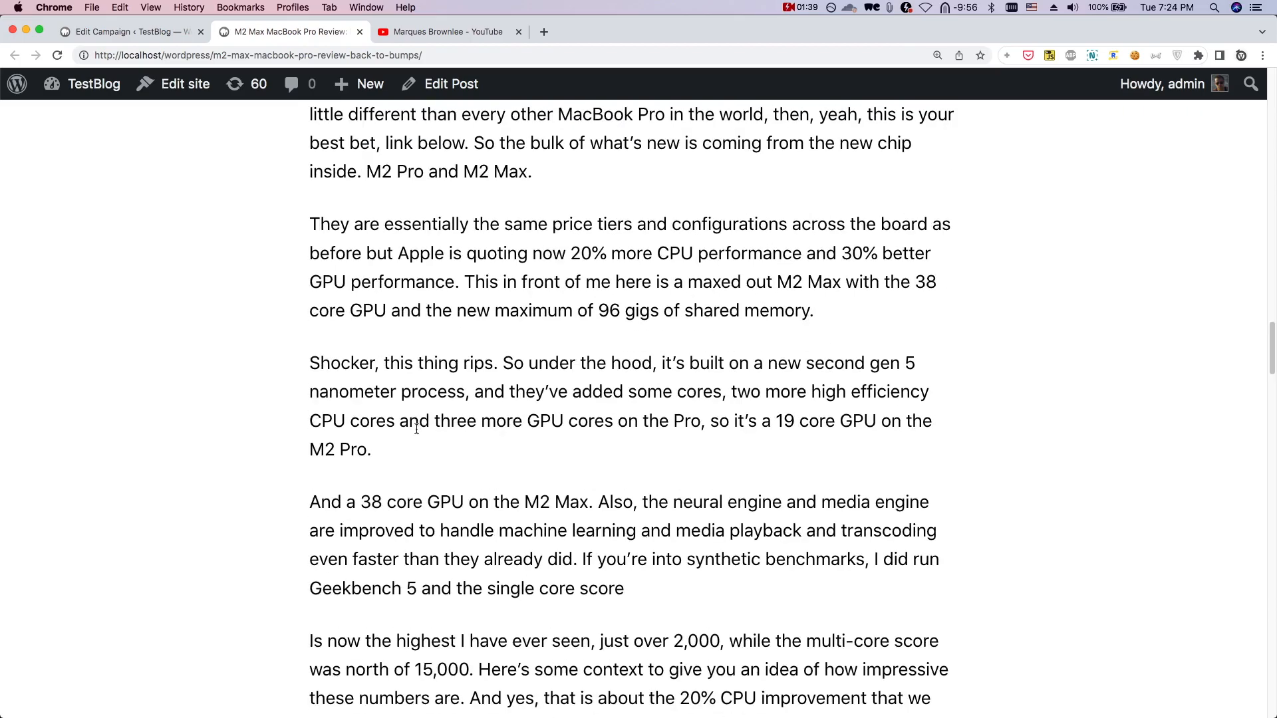
scroll(417, 428, down, 20)
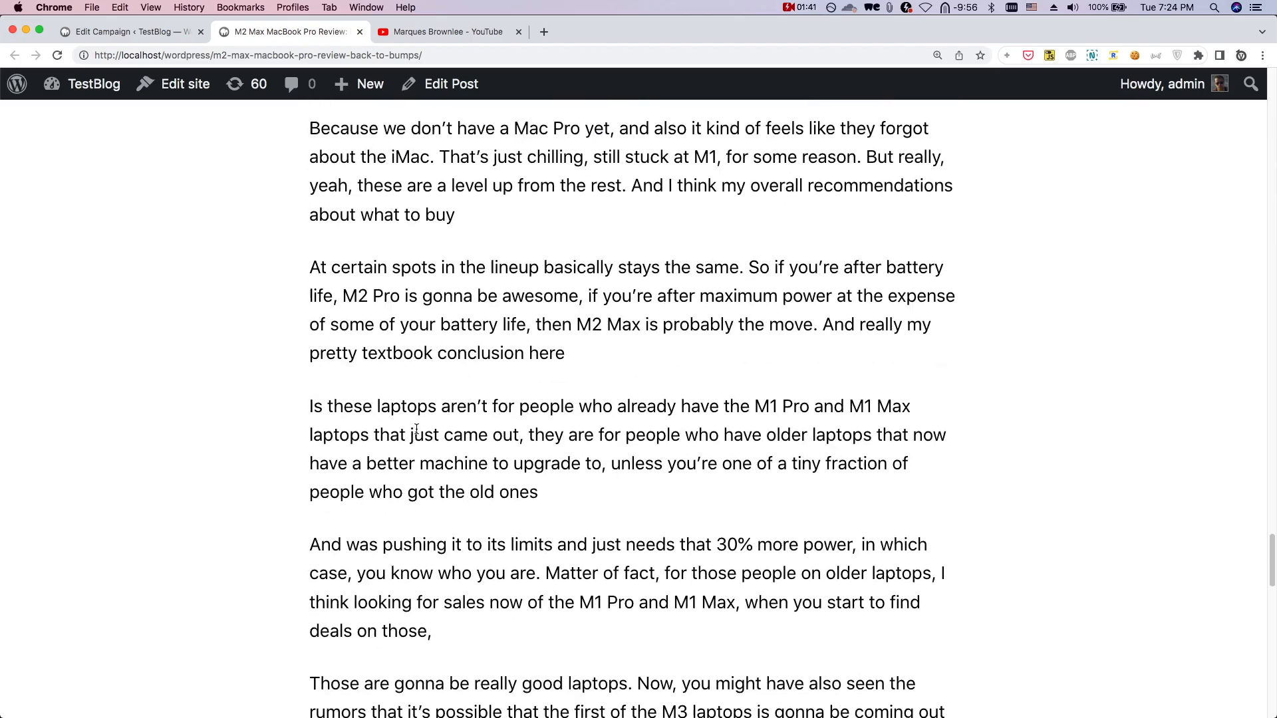
scroll(416, 428, up, 20)
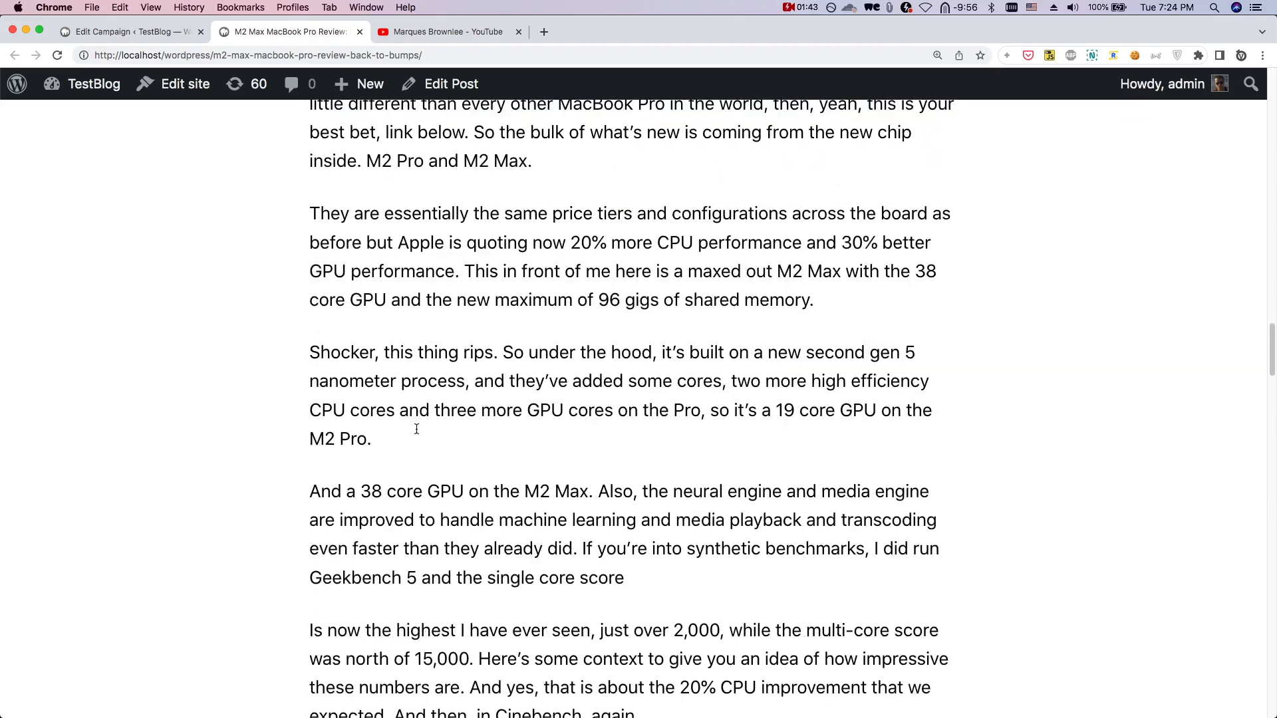
scroll(417, 429, up, 3)
click(417, 417)
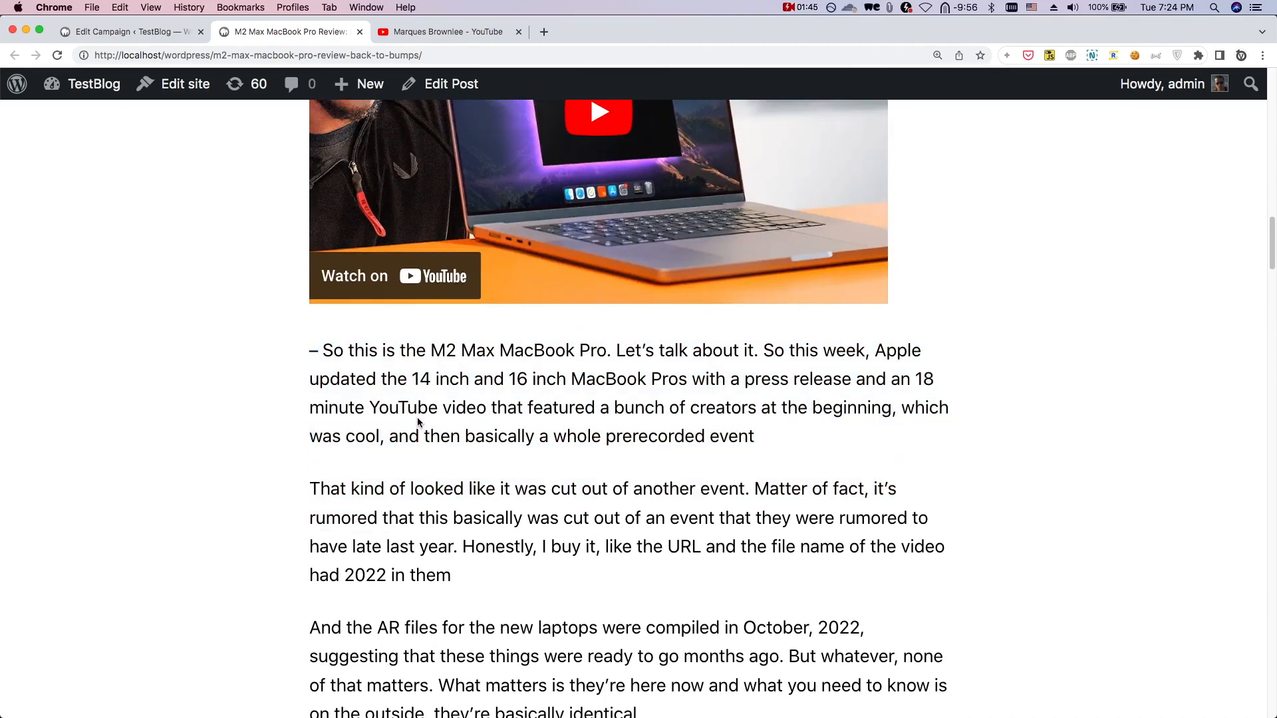
scroll(417, 417, up, 15)
scroll(417, 419, down, 10)
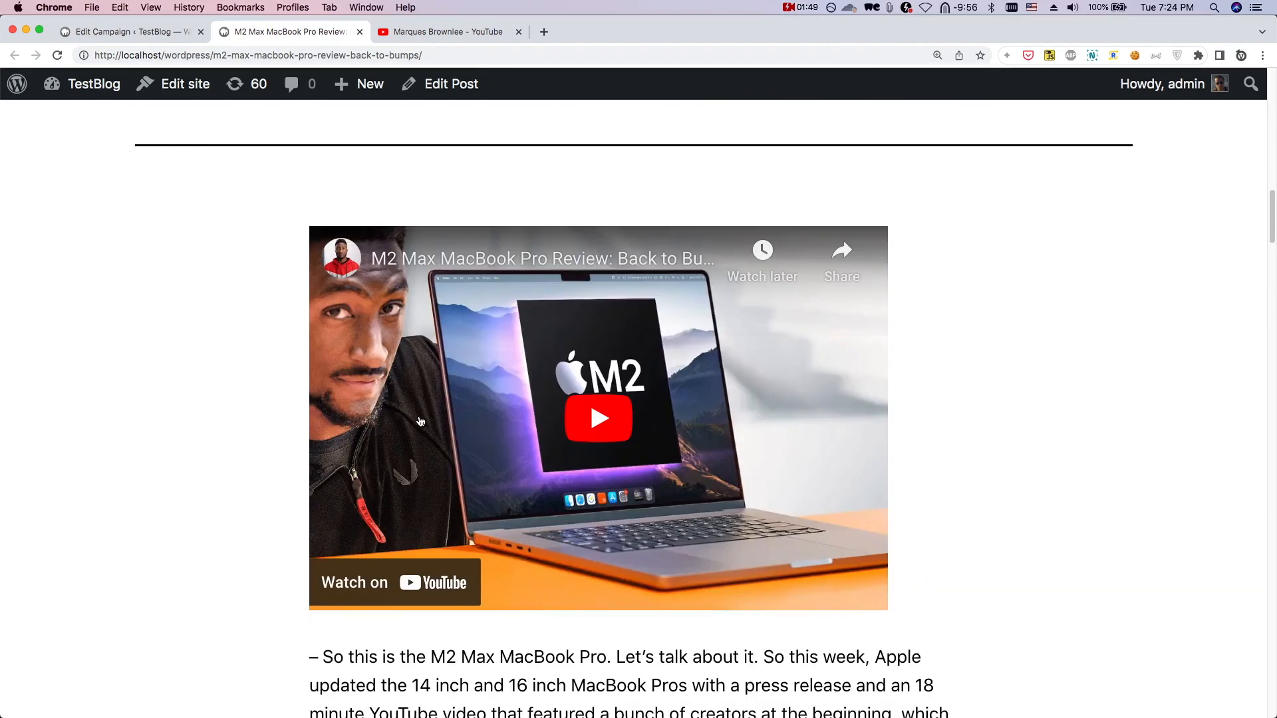
scroll(420, 422, down, 8)
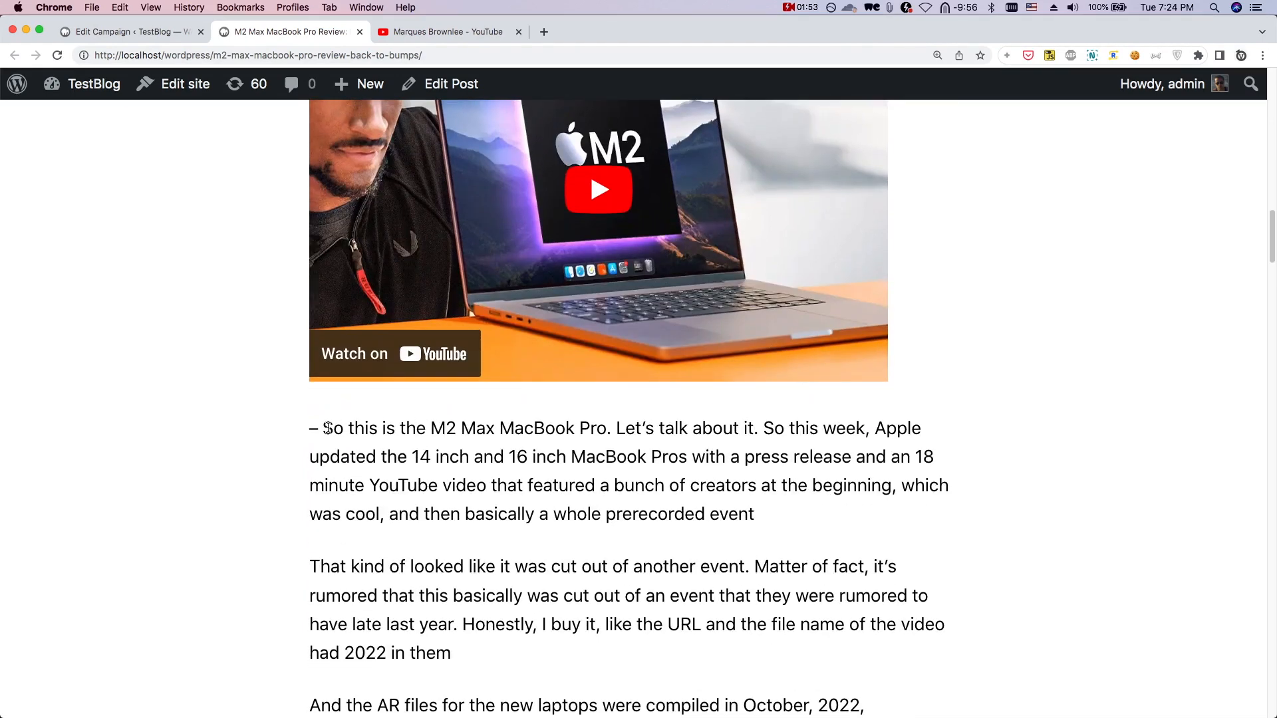
Return to the campaign editor and change the [transcript] line of the post text template to "[gpt3]Write an article based on this youtube script [transcript][/gpt3]"
click(169, 33)
click(871, 414)
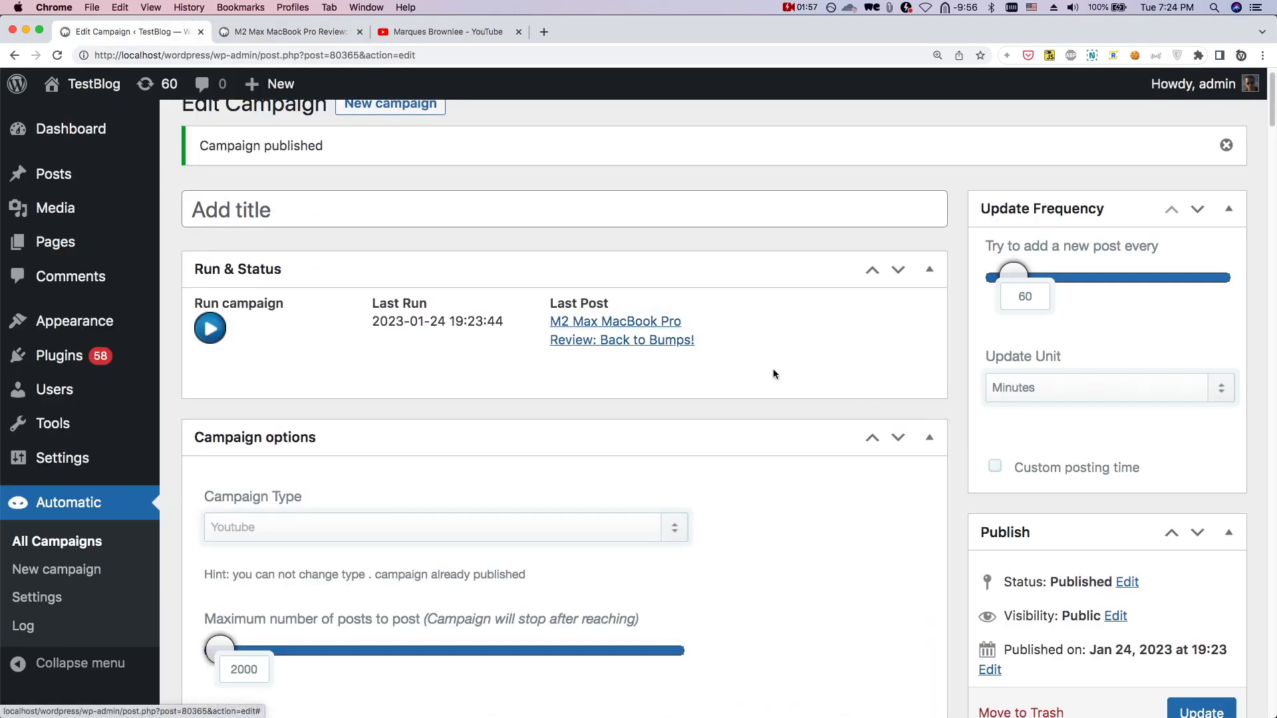
scroll(729, 363, down, 10)
scroll(729, 366, down, 12)
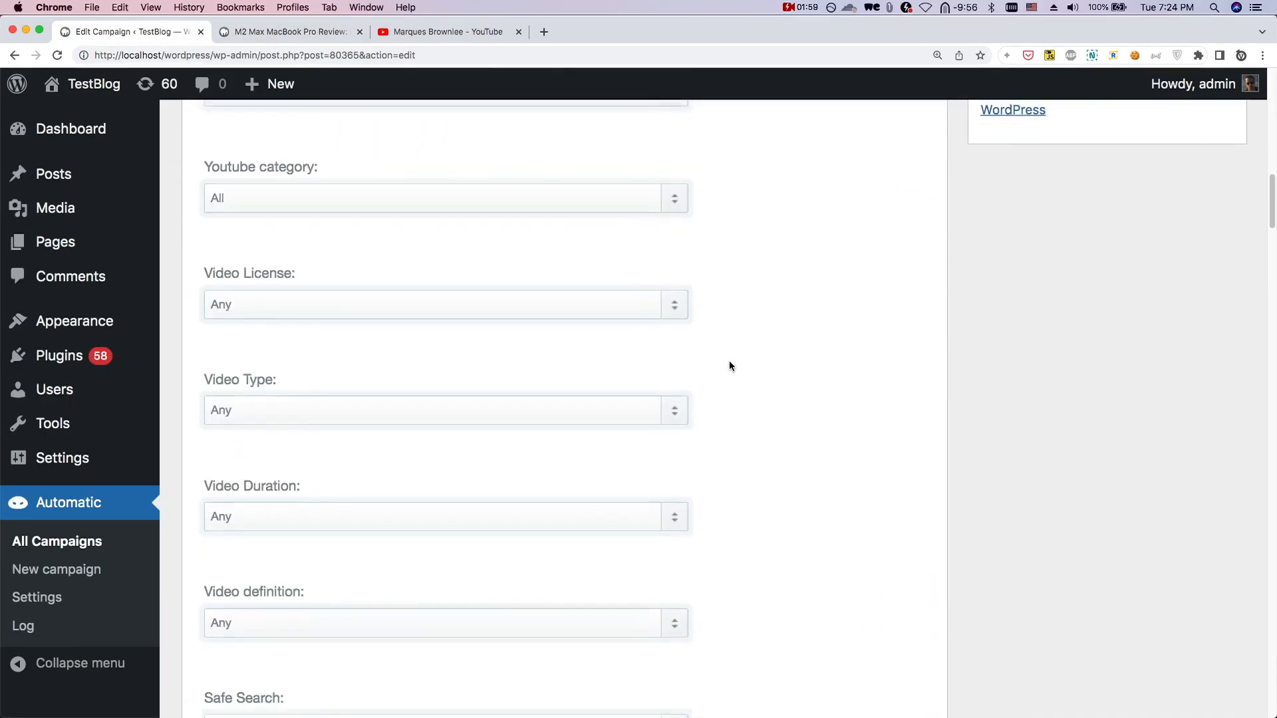
scroll(729, 365, down, 5)
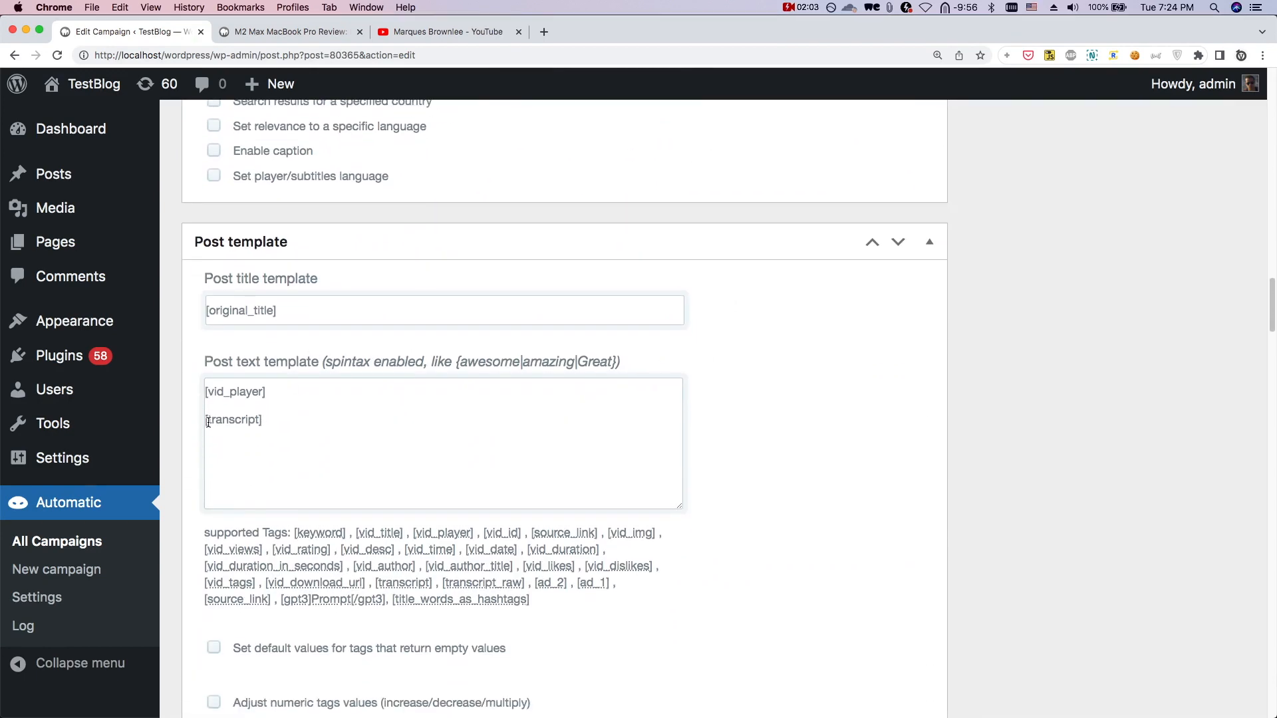
drag(205, 420, 270, 420)
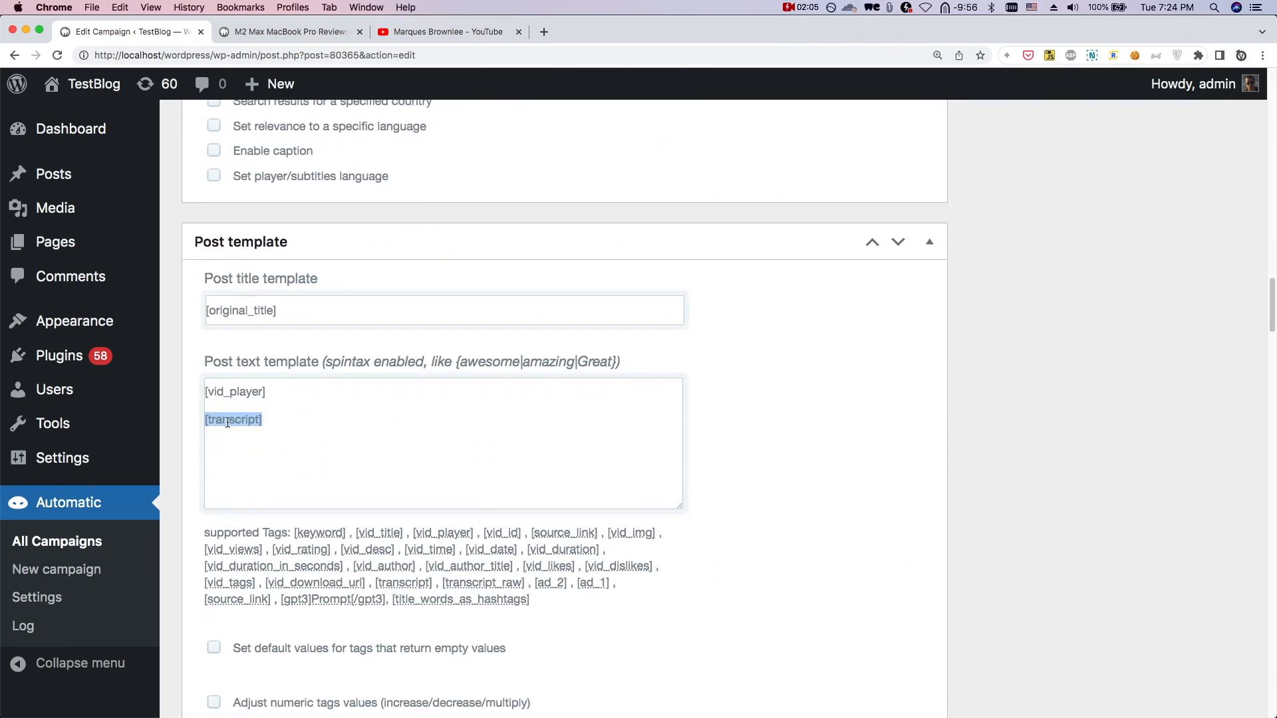
click(203, 421)
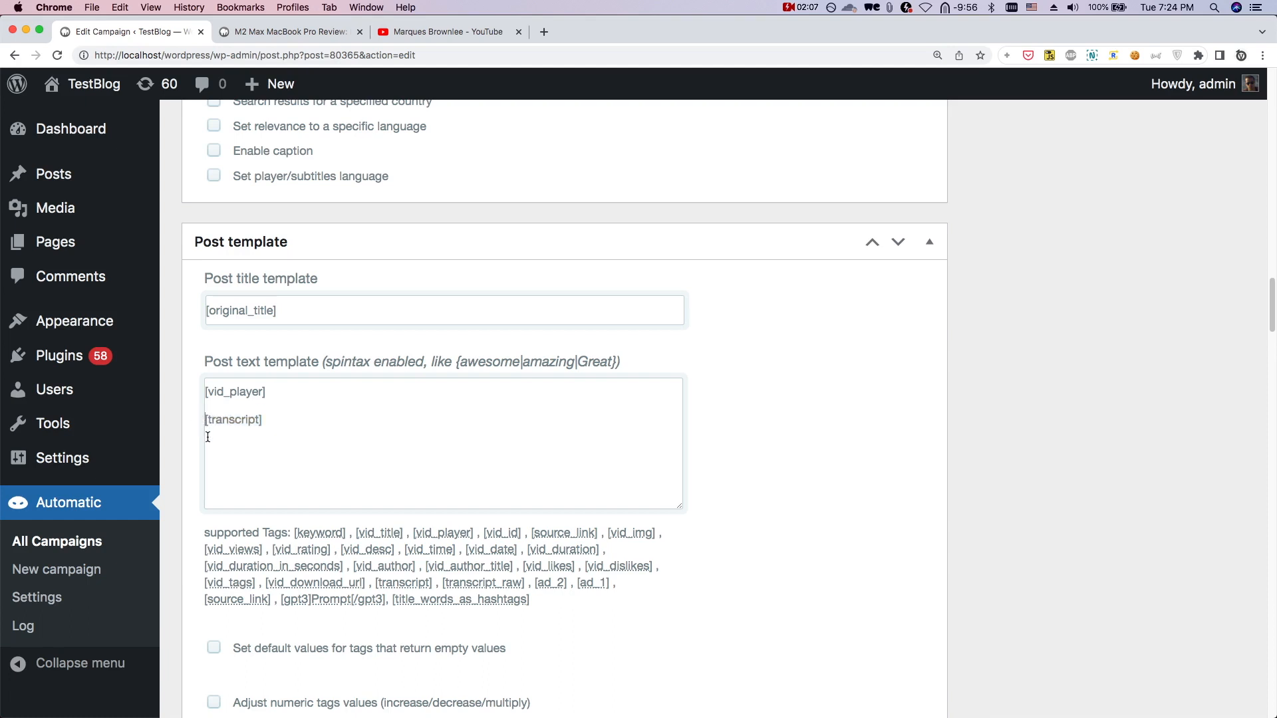
text([gpt)
text(3])
text(Wrie)
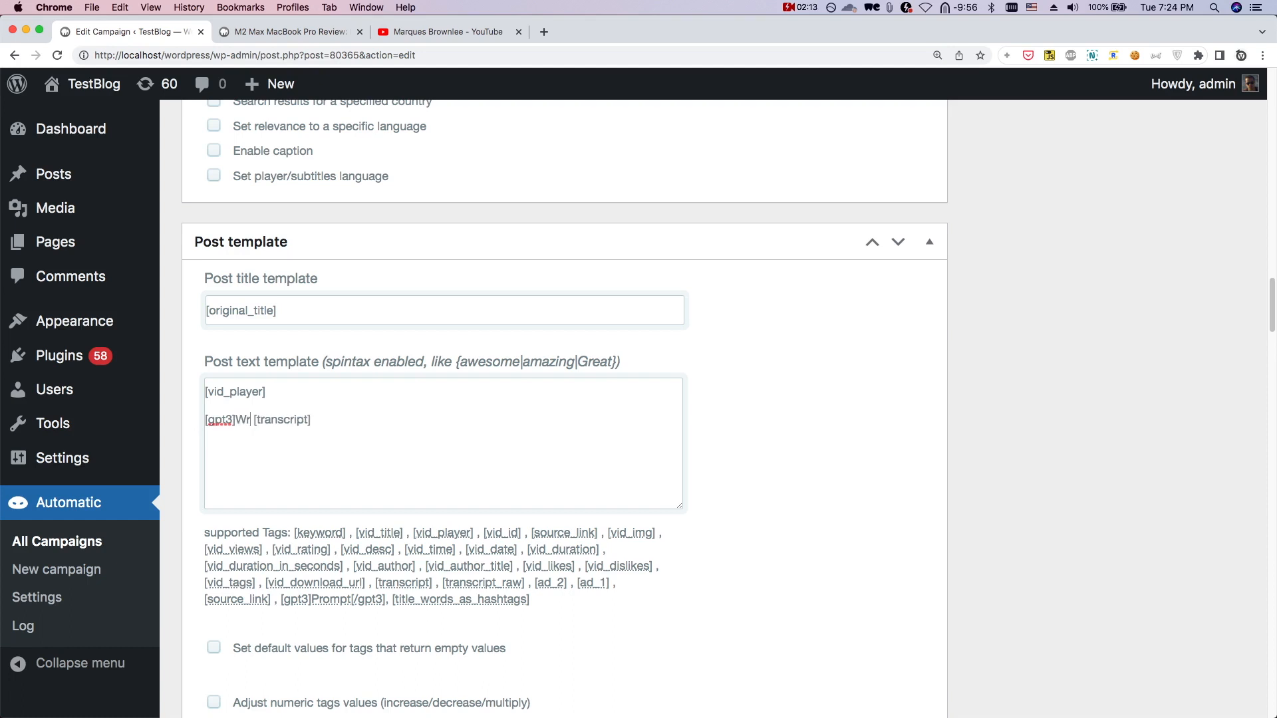
key(BackSpace)
key(BackSpace)
text(ite an a)
text(rticle base)
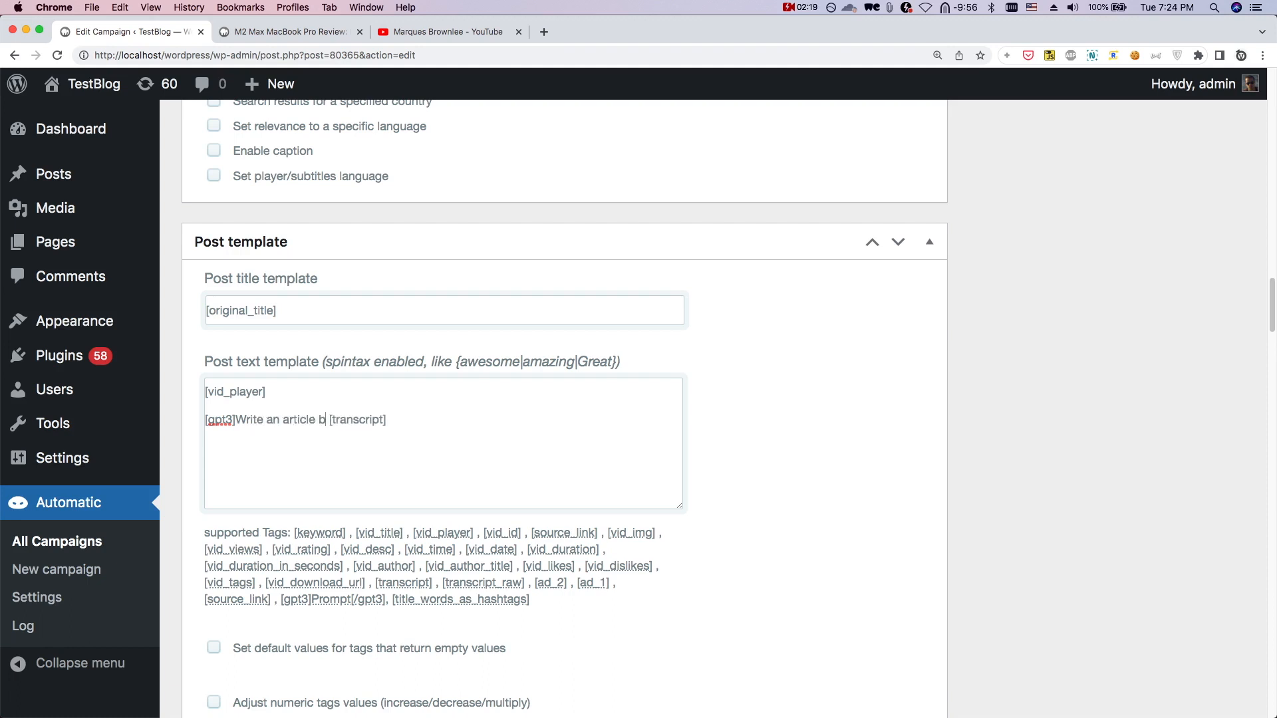
text(d on this youtub)
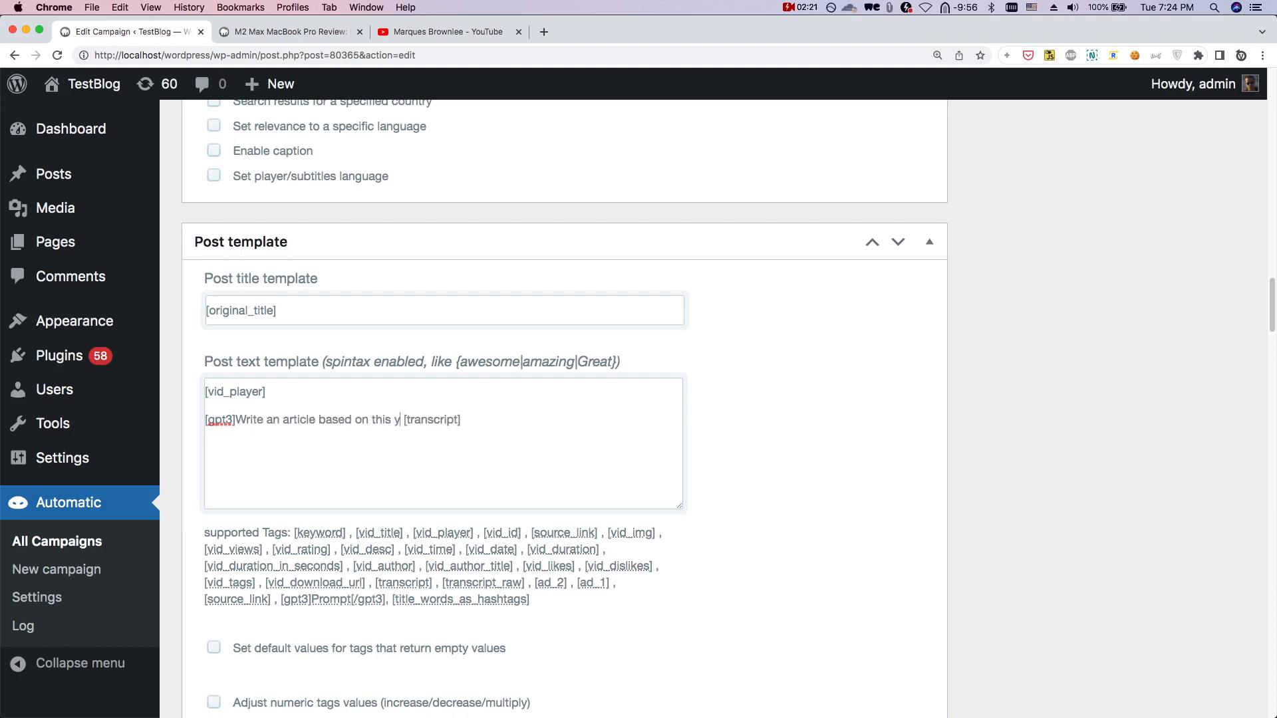
text(e script)
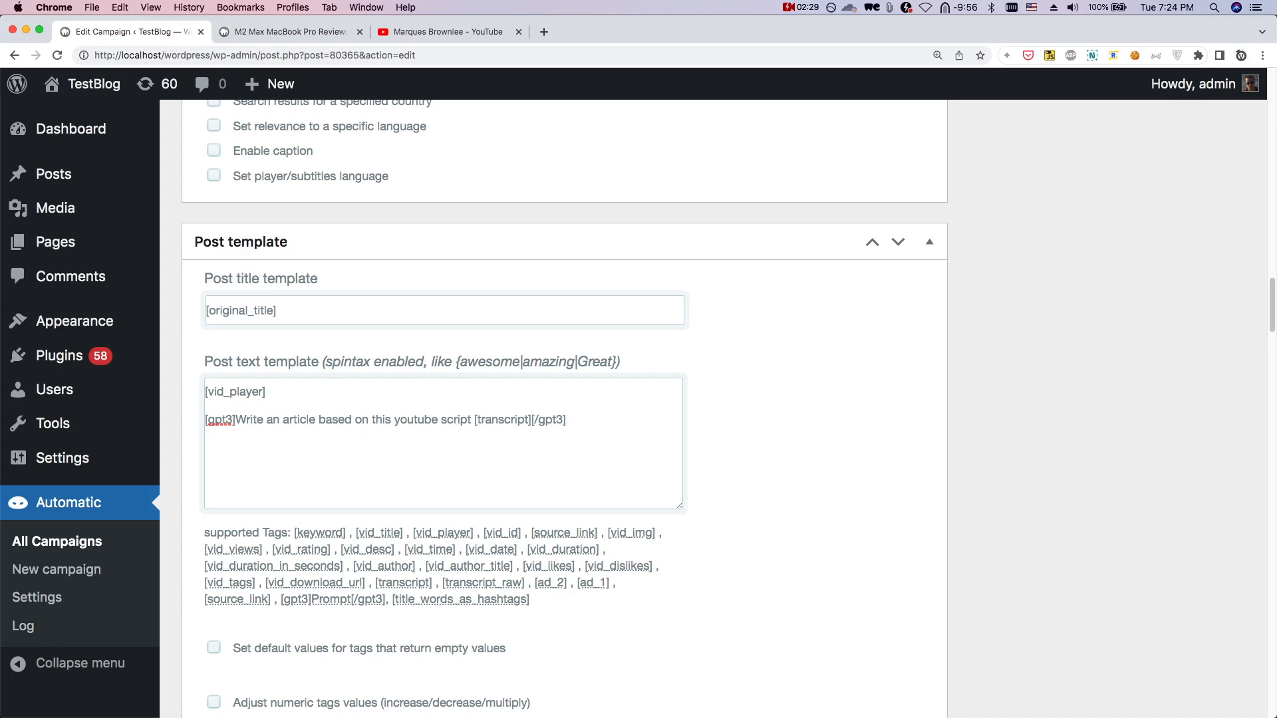
Set the post title template to "[gpt3]Rewrite this title and add curiosity [original_title][/gpt3]", correcting the spelling of "curiosity"
click(207, 310)
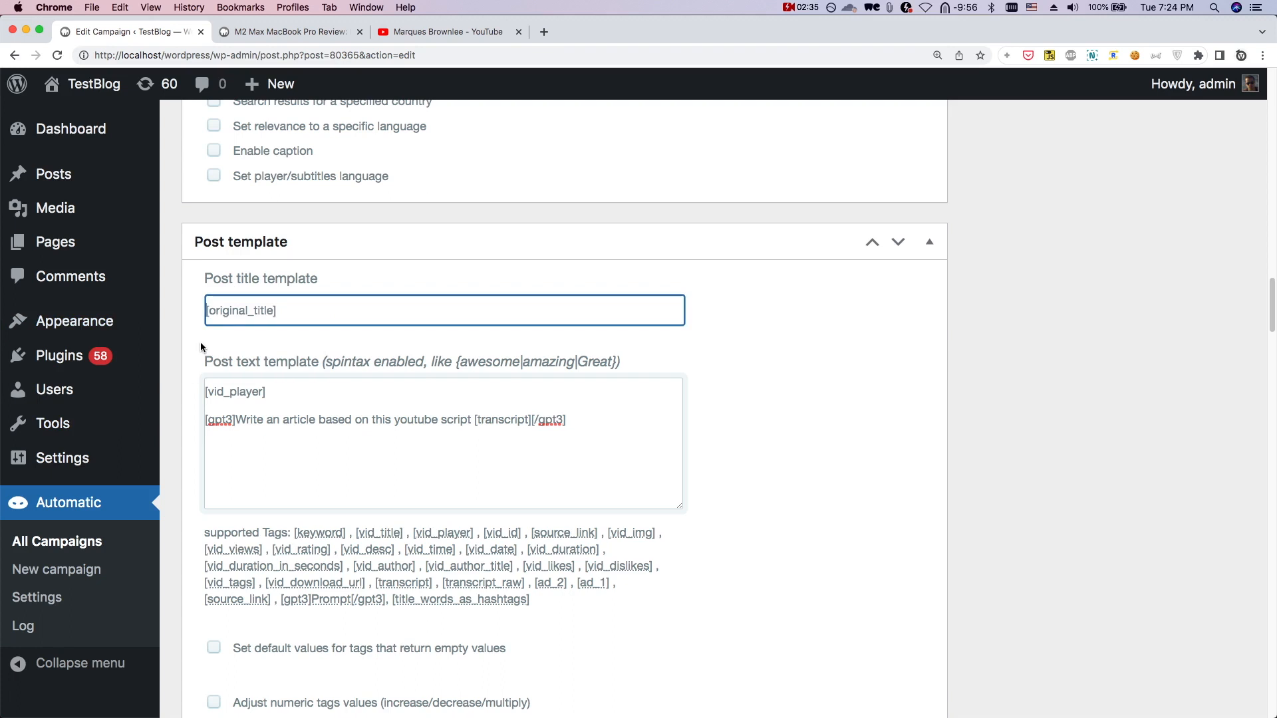
text([])
text(gpt)
text(3)
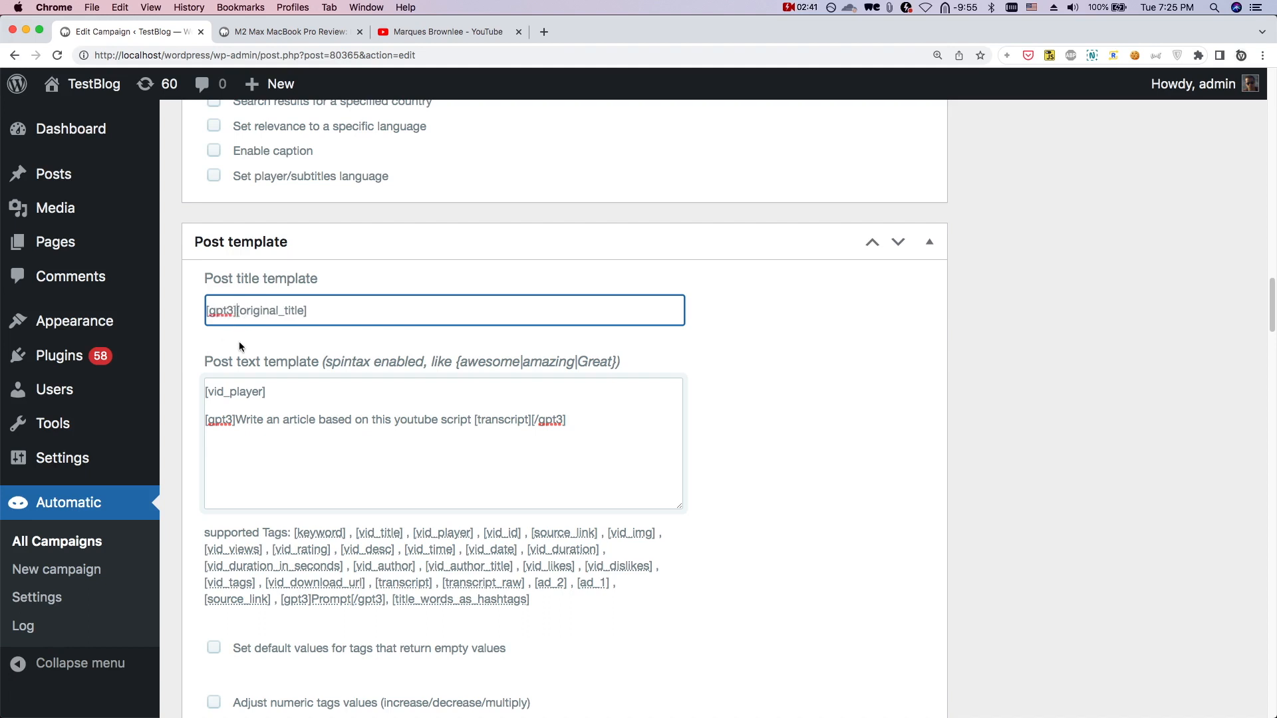
text(Rewrite this )
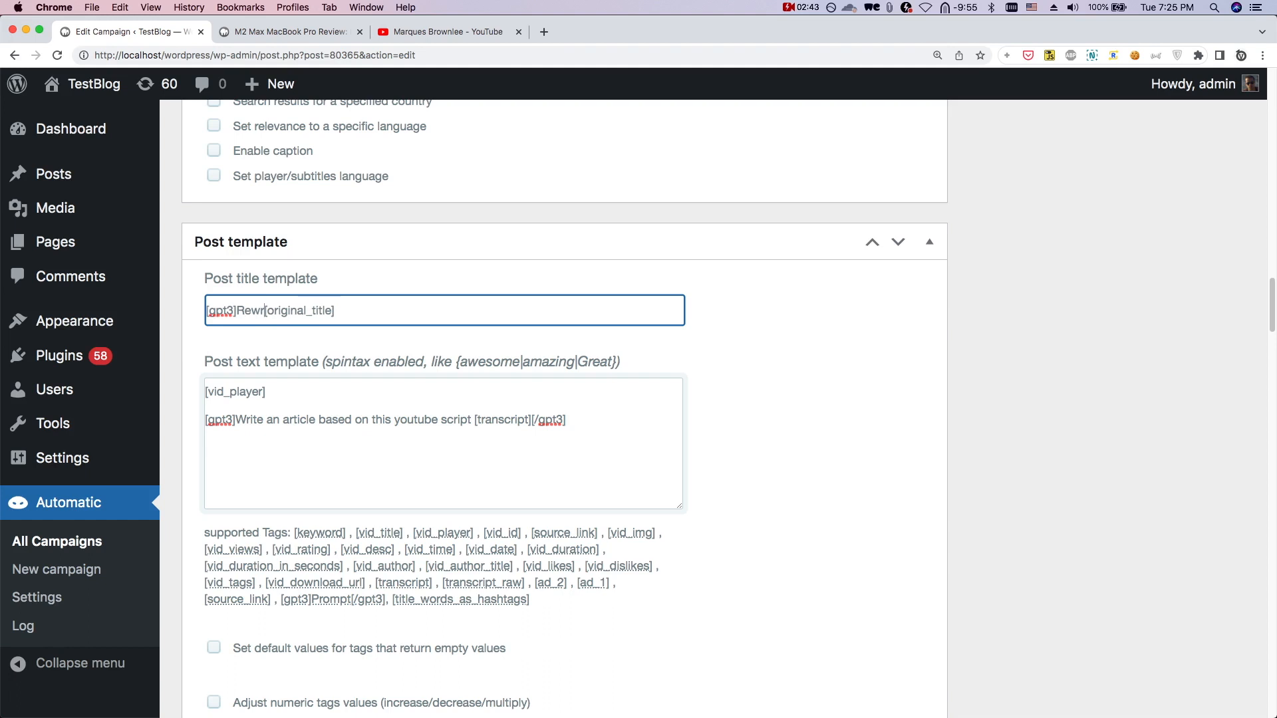
text(title and add)
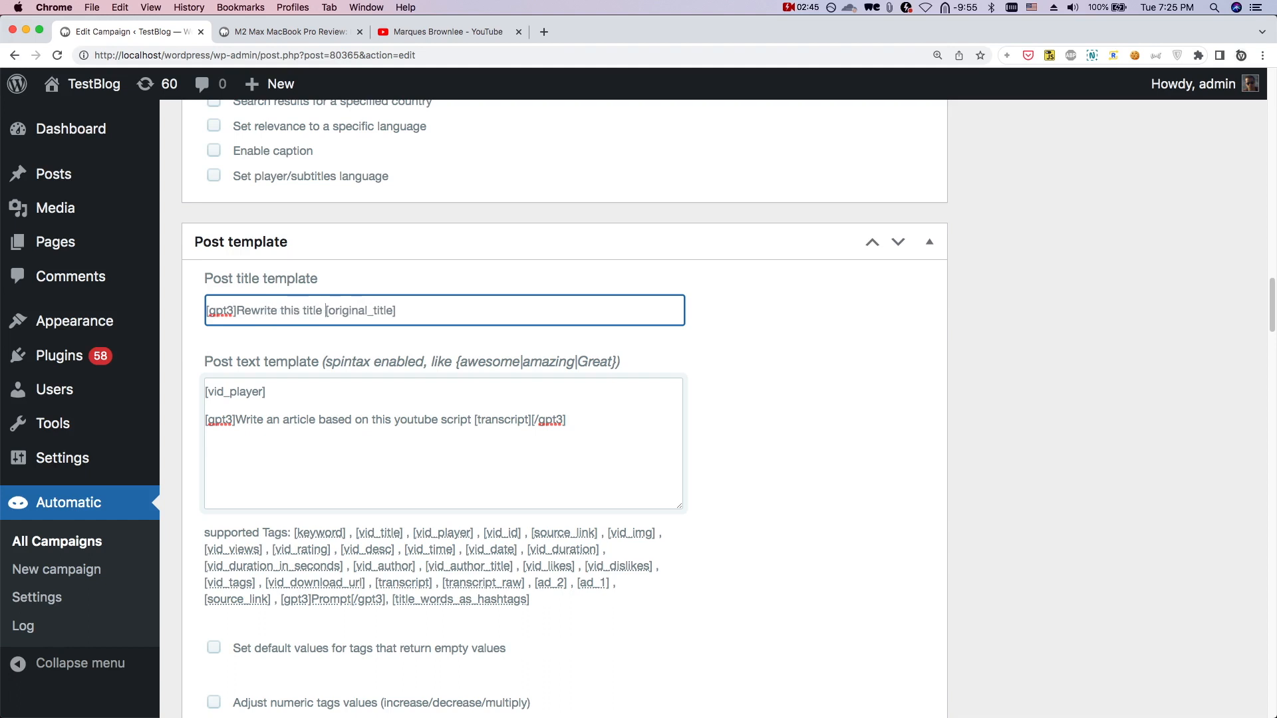
text( cu)
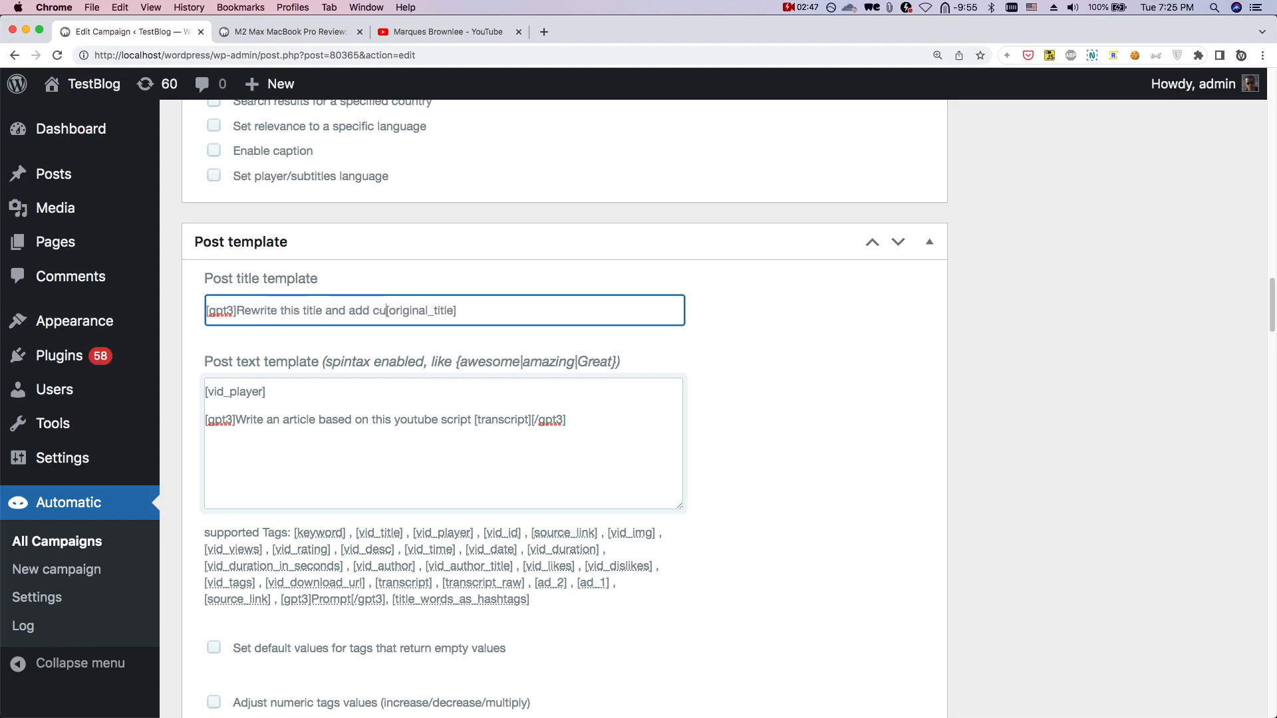
text(rious)
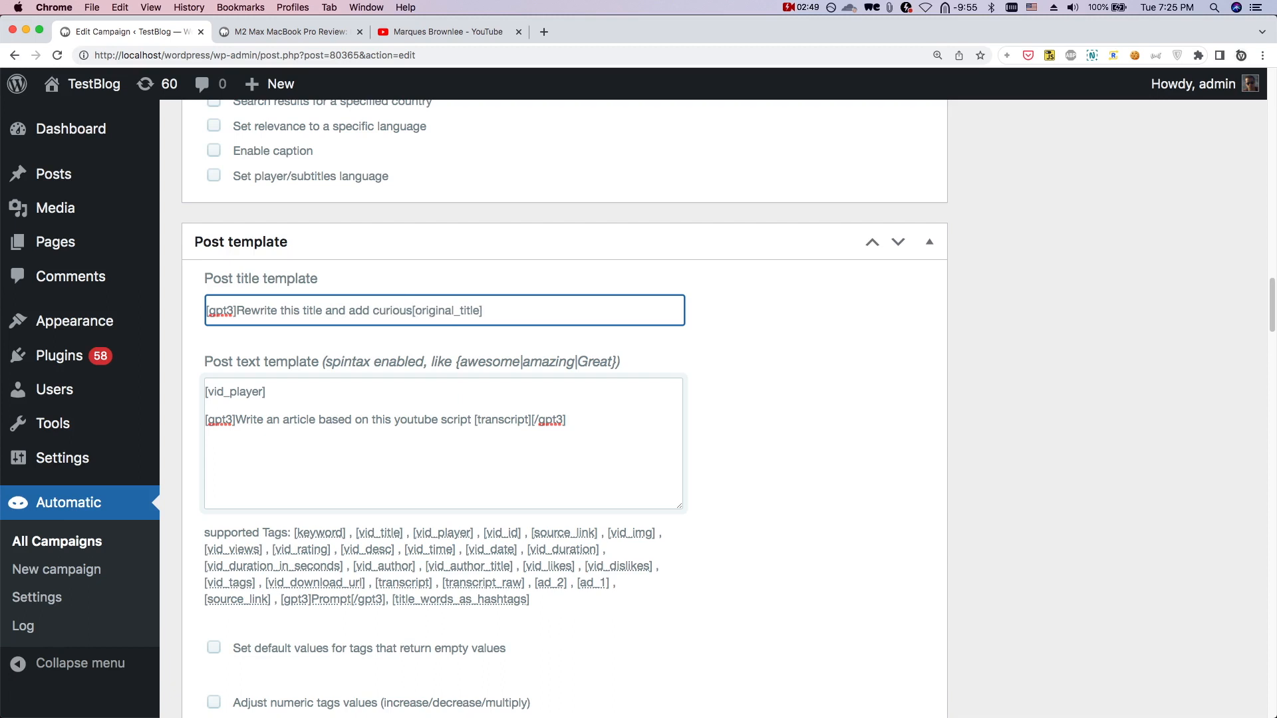
text(ity)
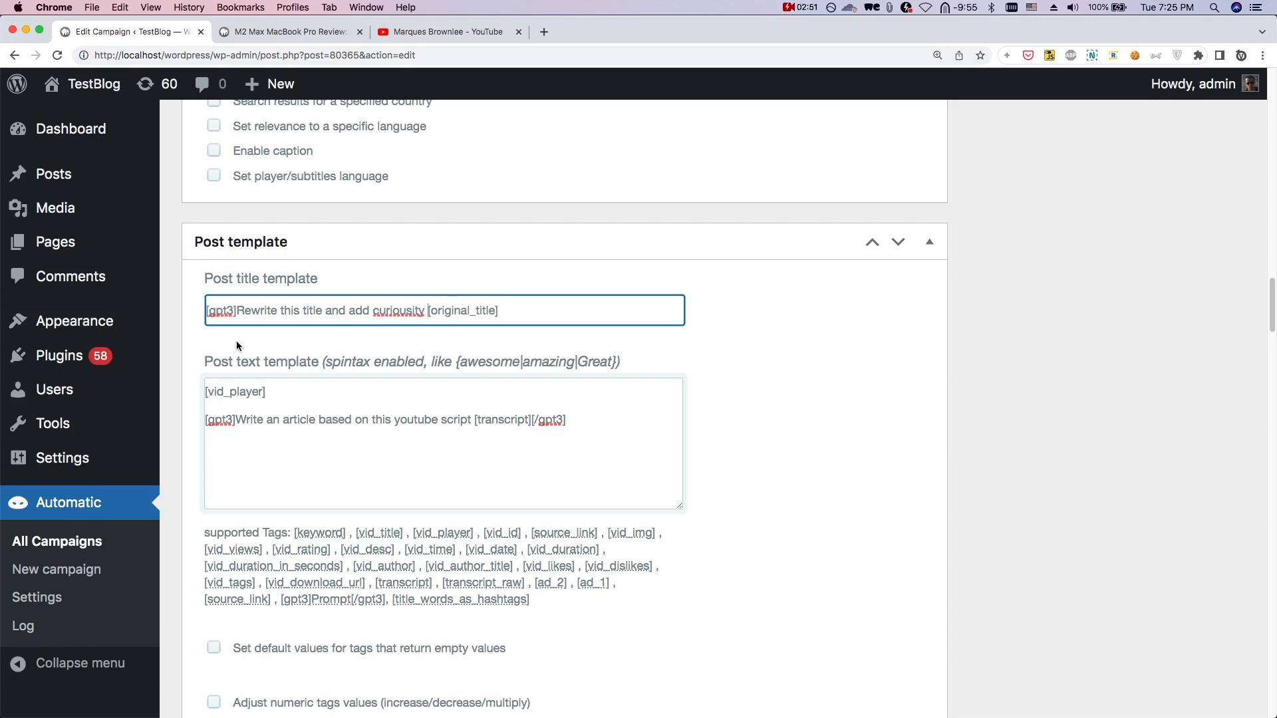
right_click(378, 312)
click(399, 320)
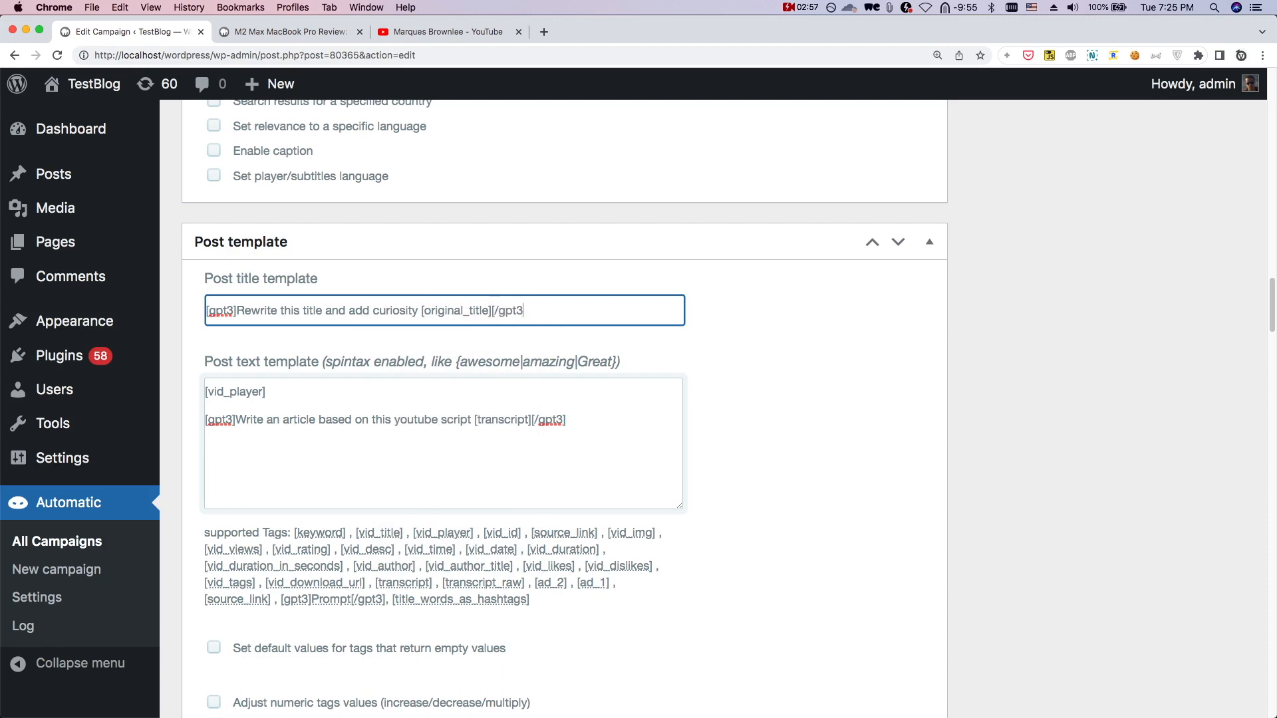
Update the campaign with the new templates and run it again
scroll(749, 341, up, 20)
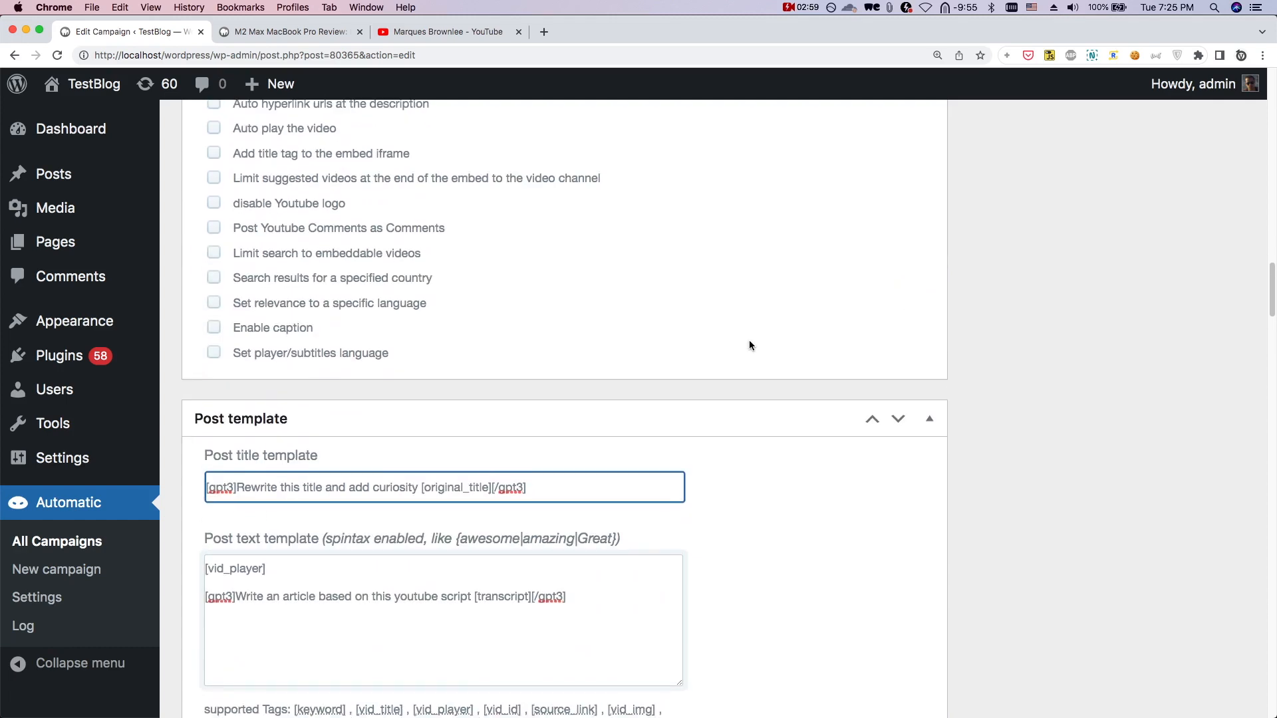
click(1195, 169)
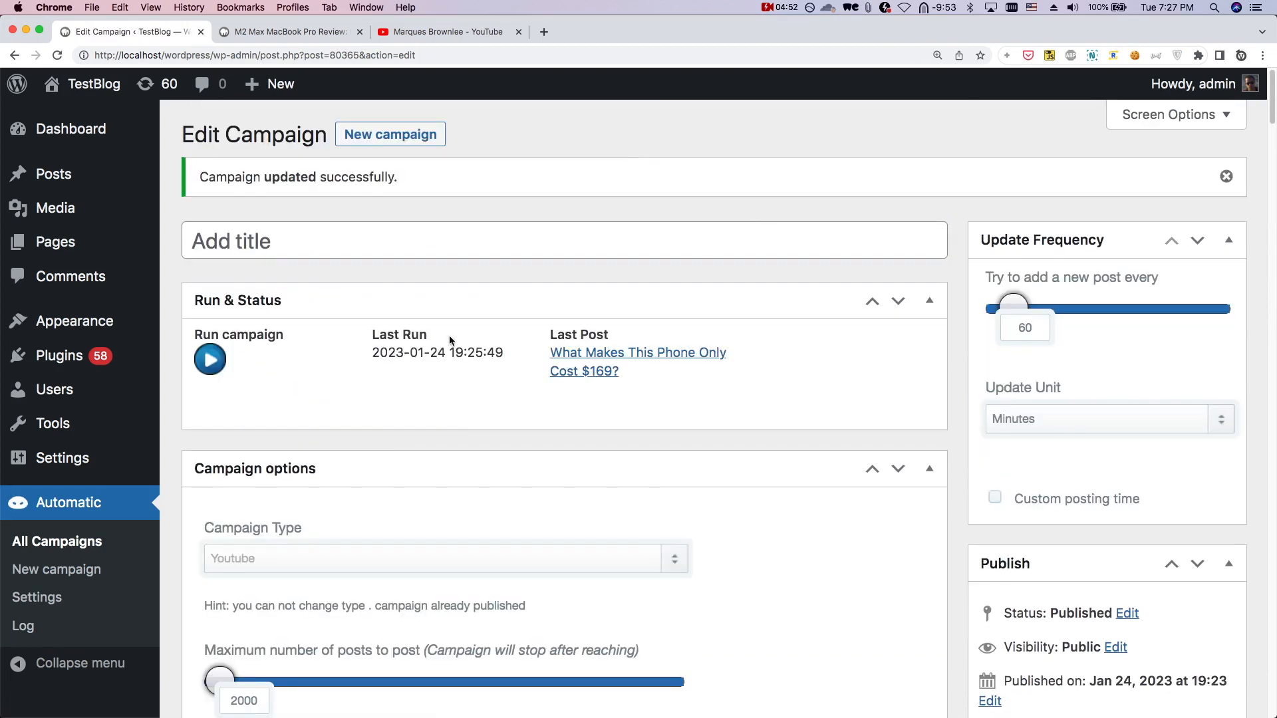
click(210, 363)
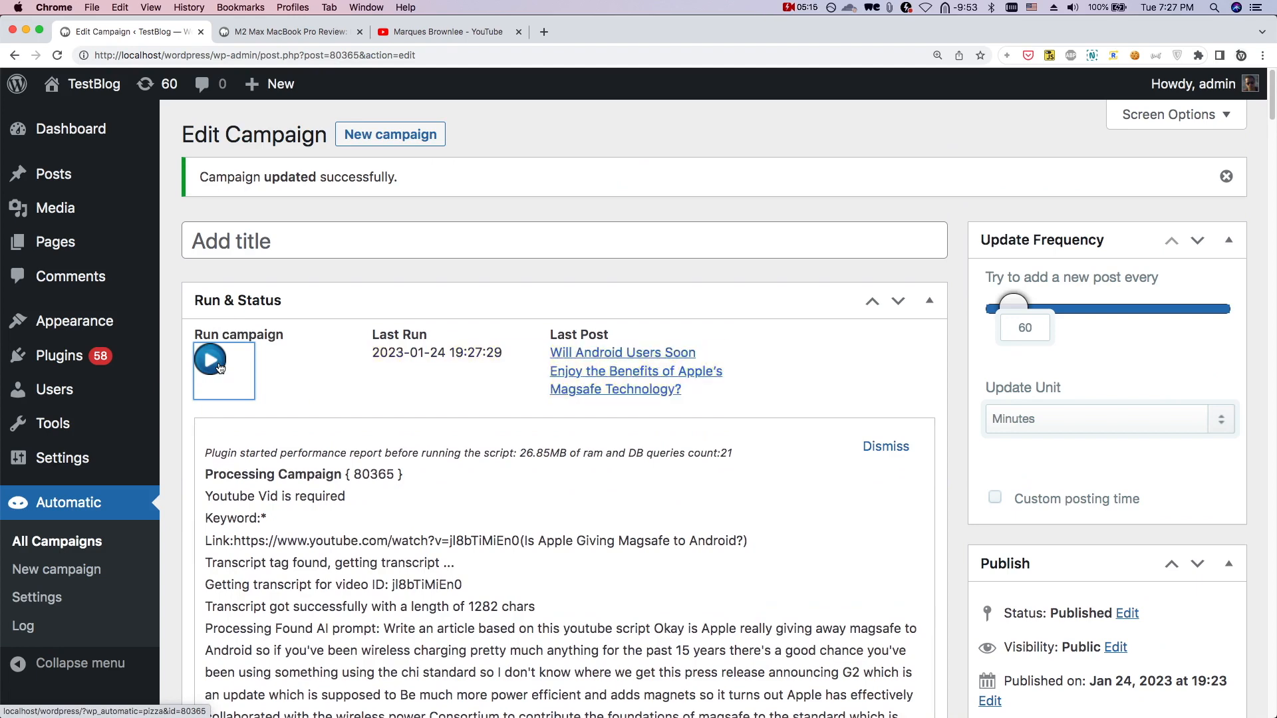
Open the newly posted article from the run log in a new tab and compare its title with the embedded video's title
scroll(421, 403, down, 2)
scroll(420, 402, down, 6)
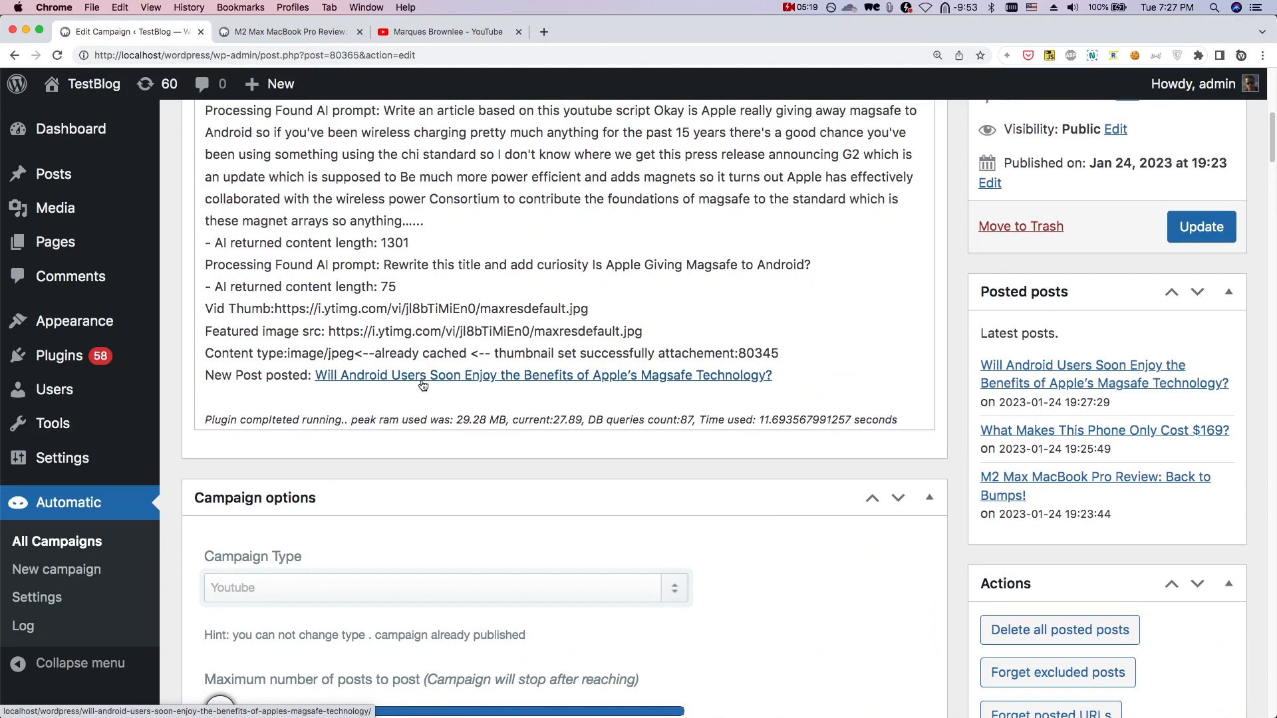
super+click(421, 382)
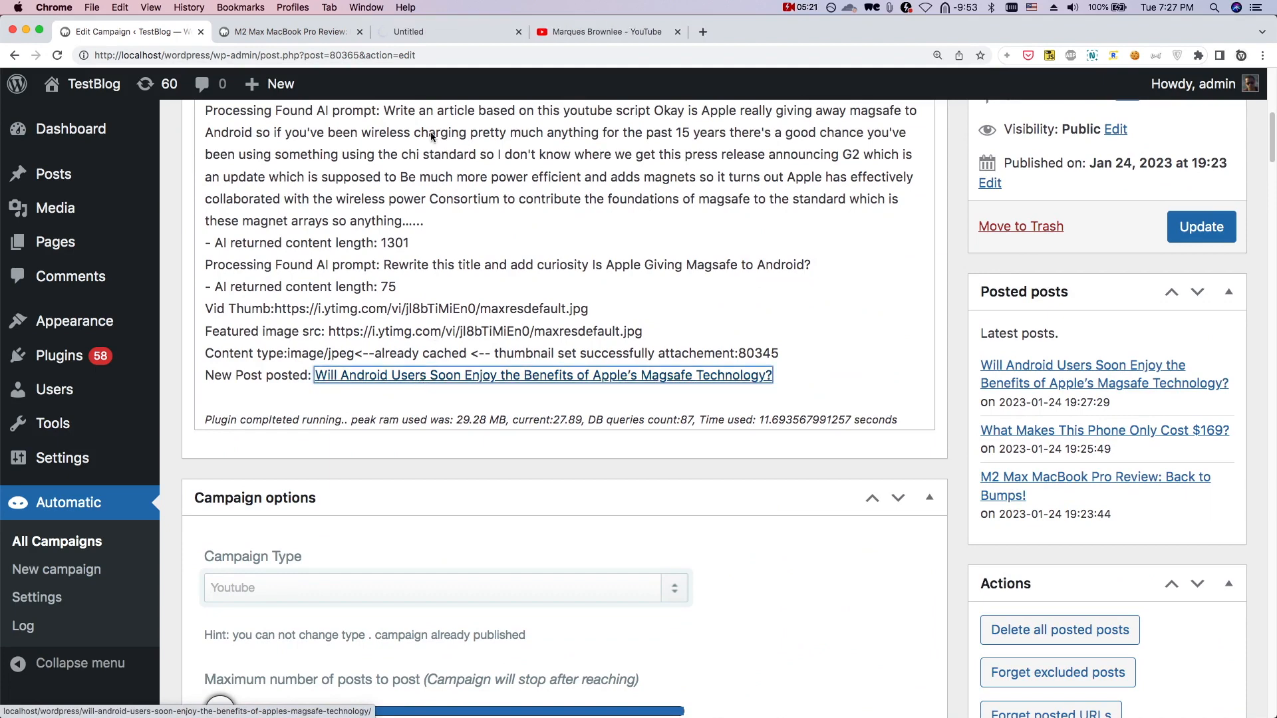
click(441, 31)
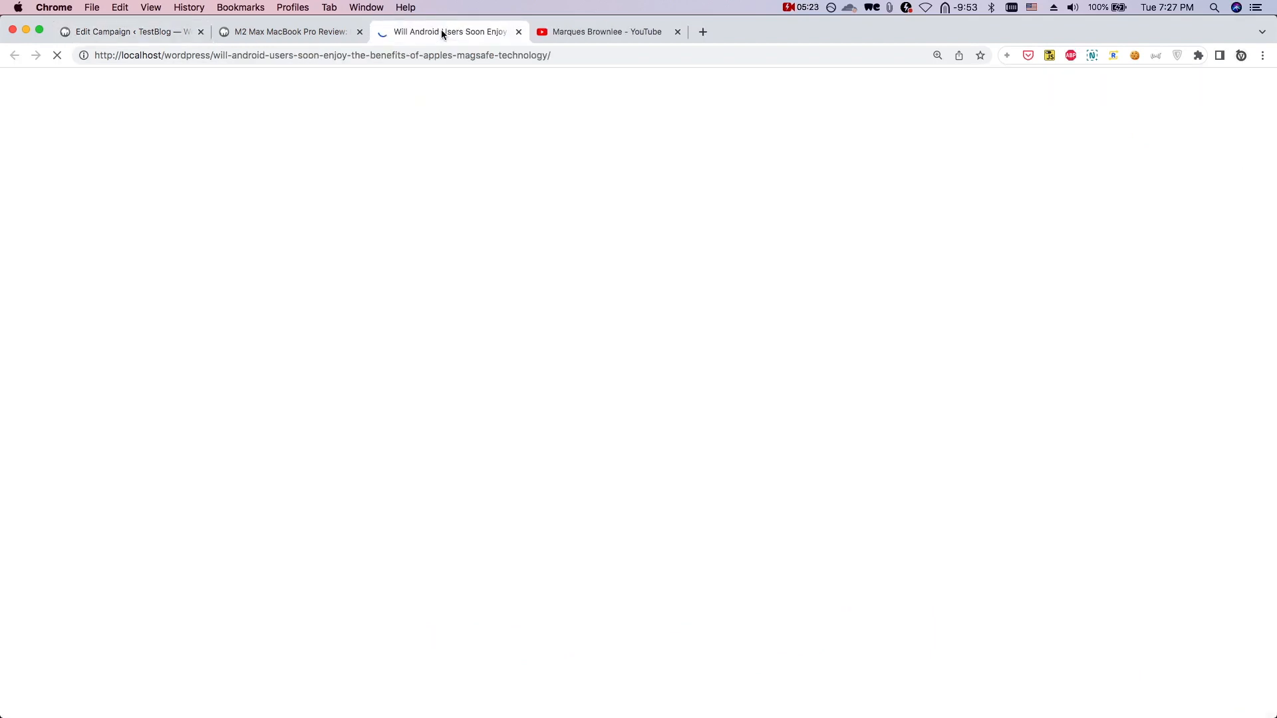
scroll(451, 223, down, 10)
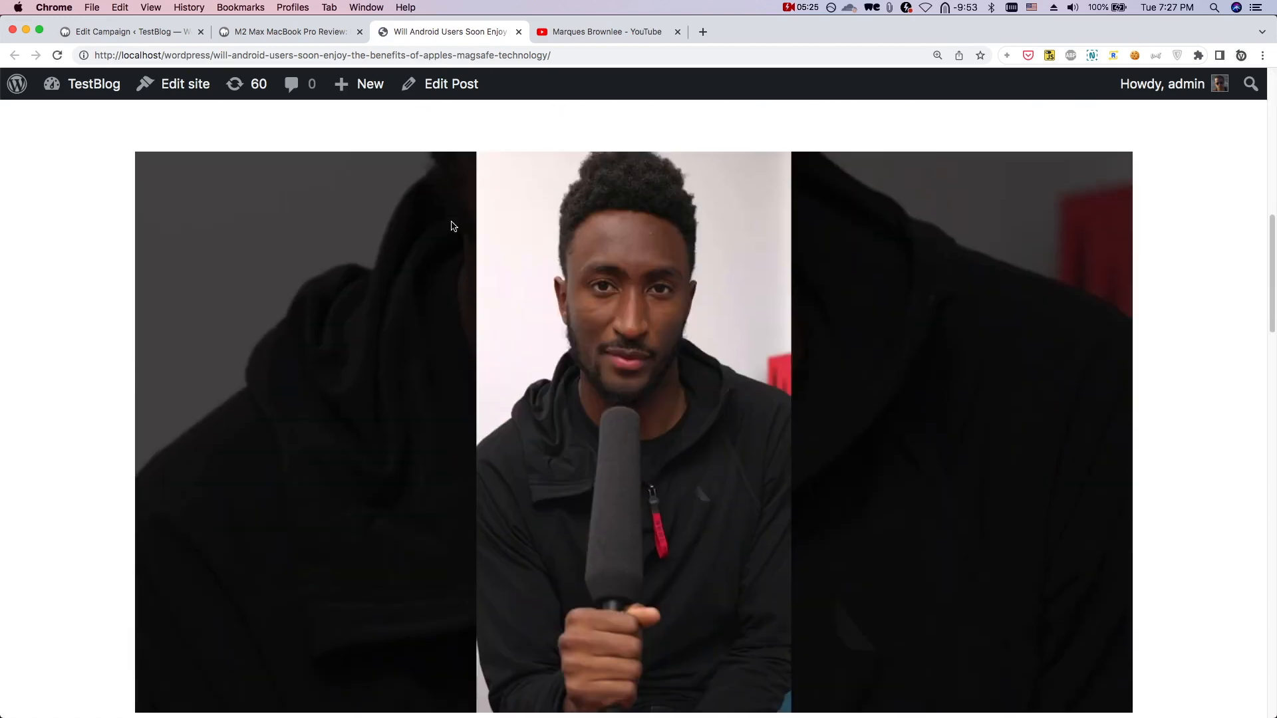
scroll(451, 226, down, 10)
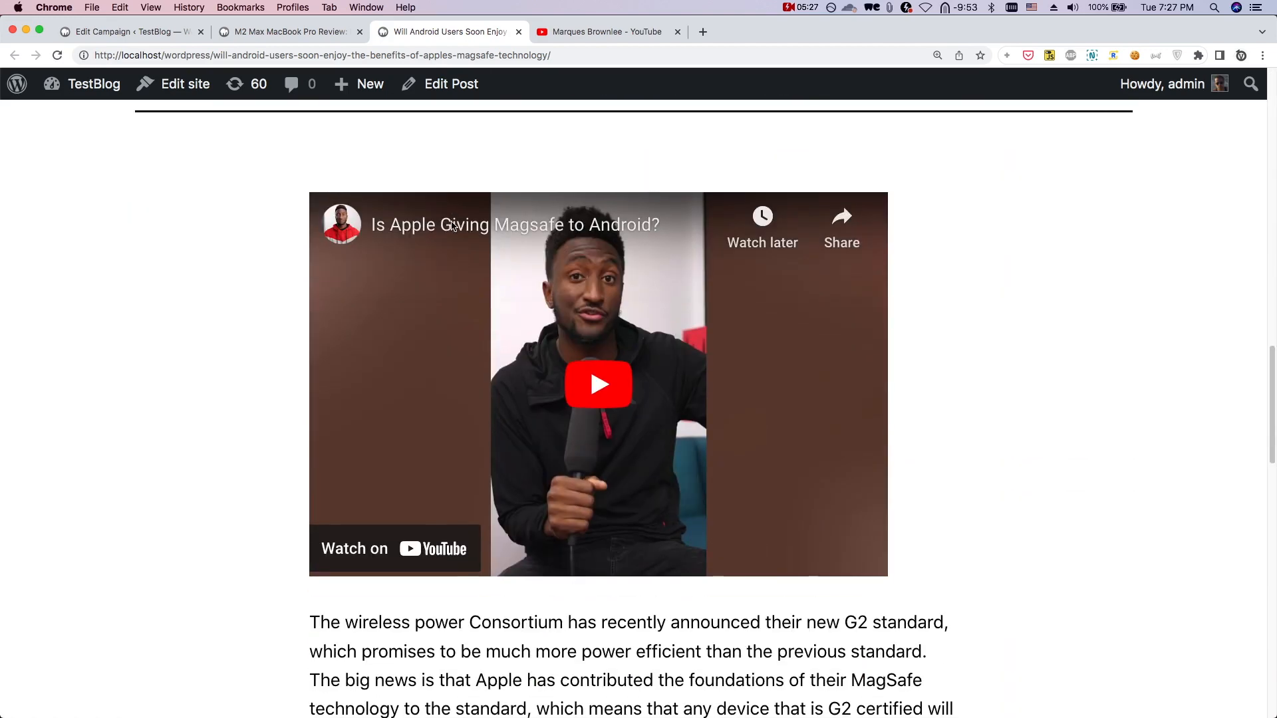
scroll(452, 226, down, 1)
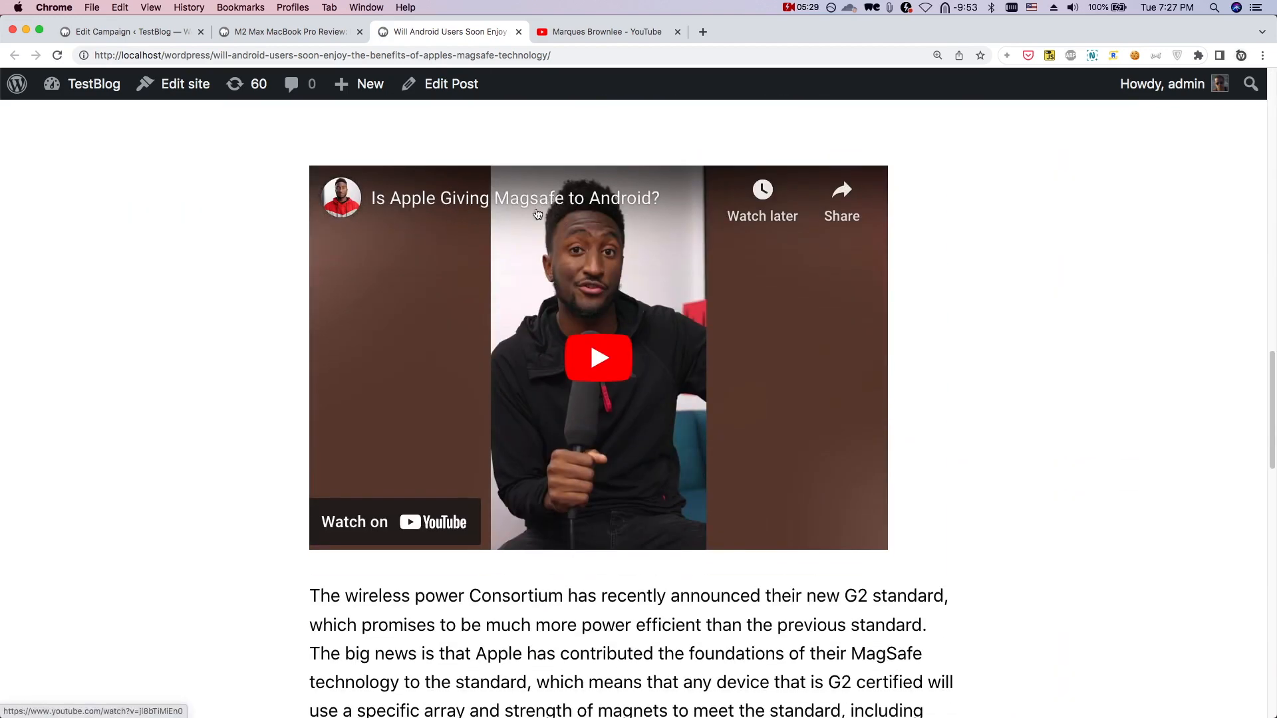
scroll(509, 242, up, 12)
scroll(511, 244, up, 4)
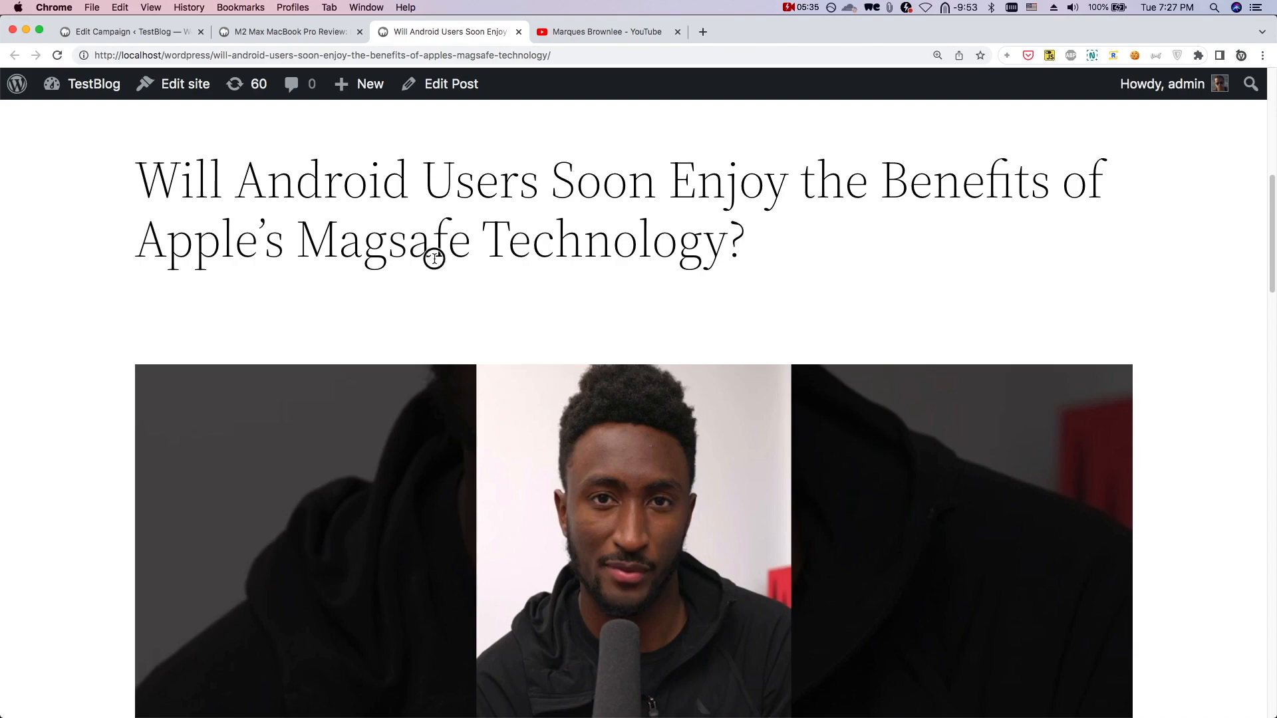
Read the generated article below the embedded video, highlighting its paragraphs to review how the transcript was rewritten
scroll(435, 256, down, 20)
scroll(438, 263, down, 16)
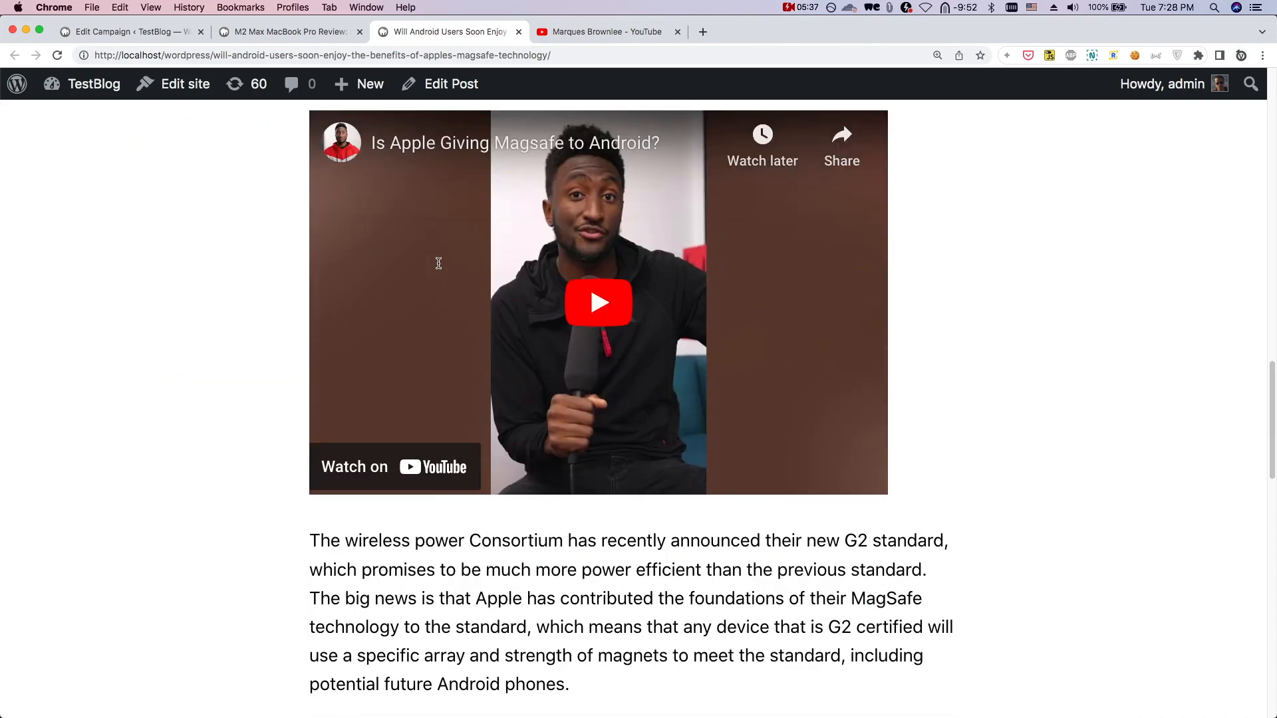
scroll(438, 264, down, 8)
scroll(438, 264, up, 7)
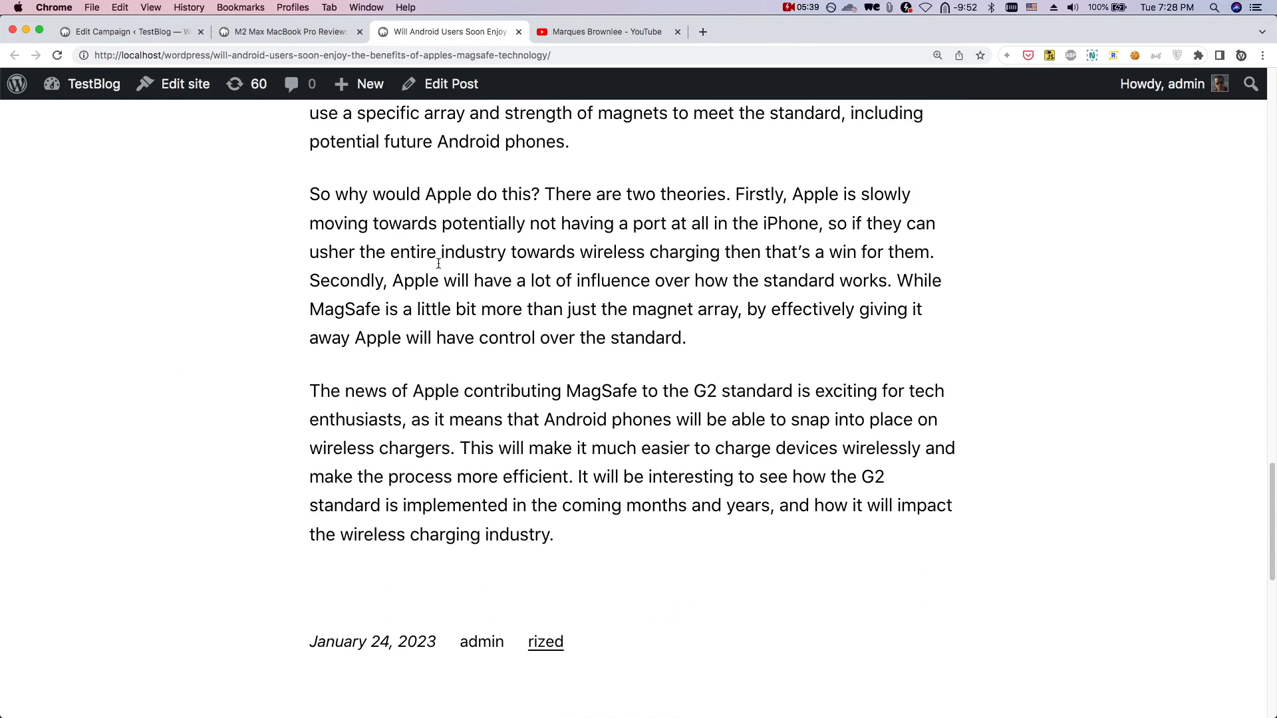
scroll(438, 264, up, 1)
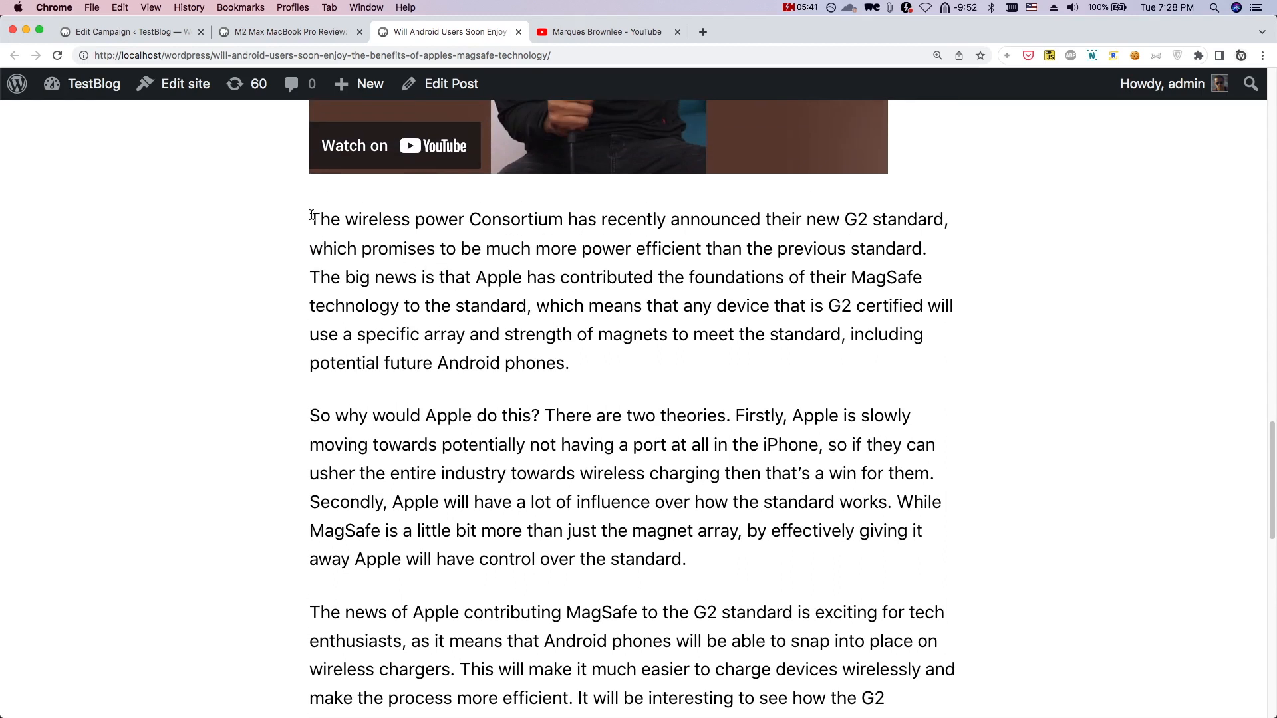
drag(311, 216, 623, 446)
drag(764, 592, 831, 665)
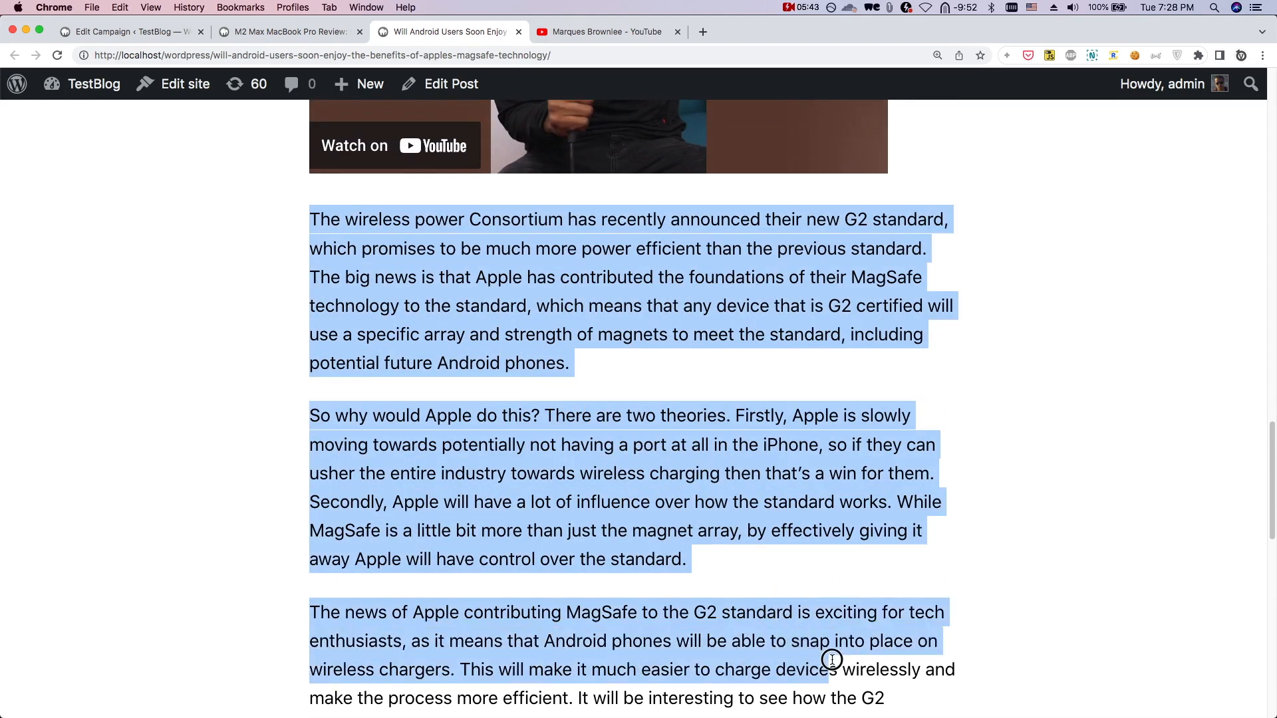
scroll(803, 588, down, 1)
scroll(803, 586, up, 5)
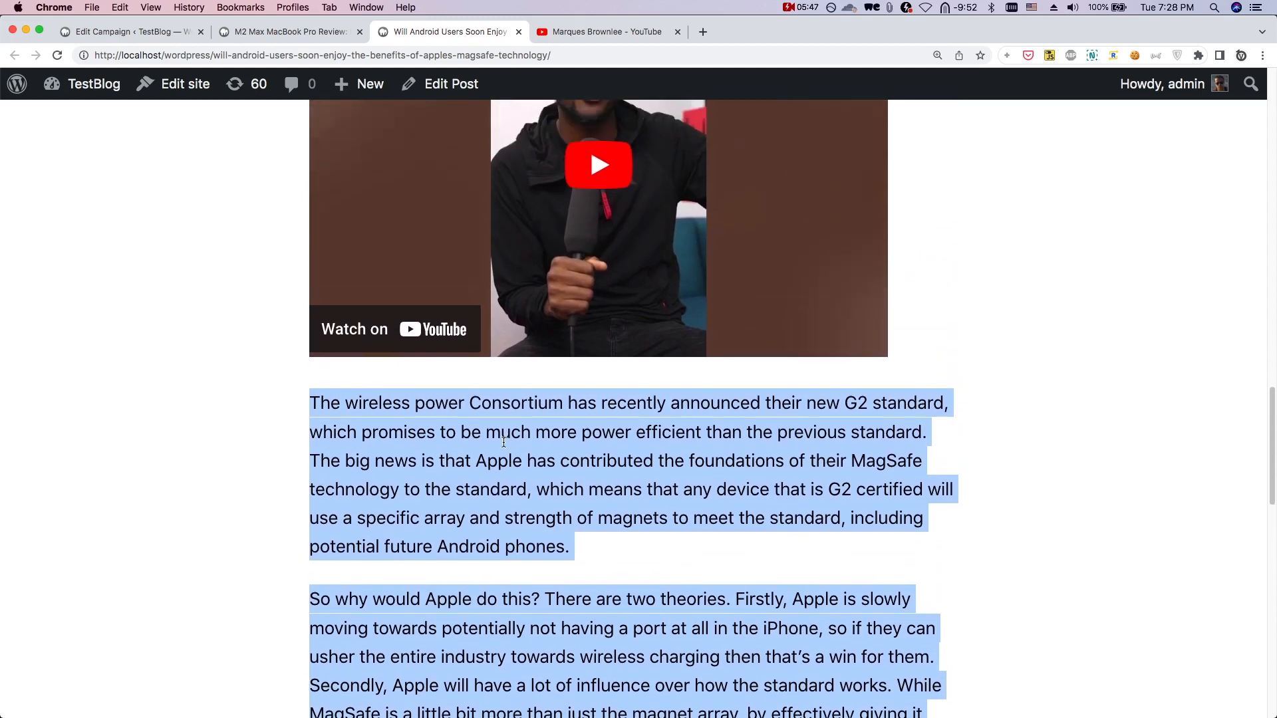
scroll(503, 442, up, 2)
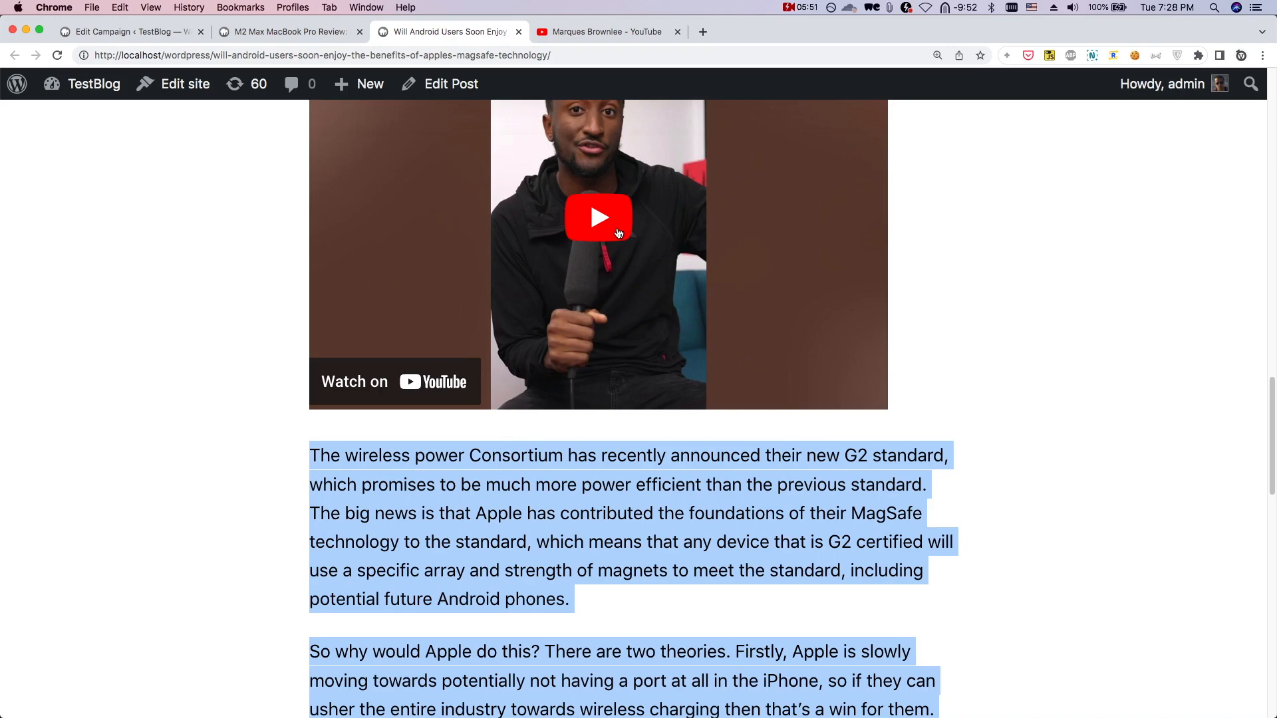
scroll(648, 425, down, 3)
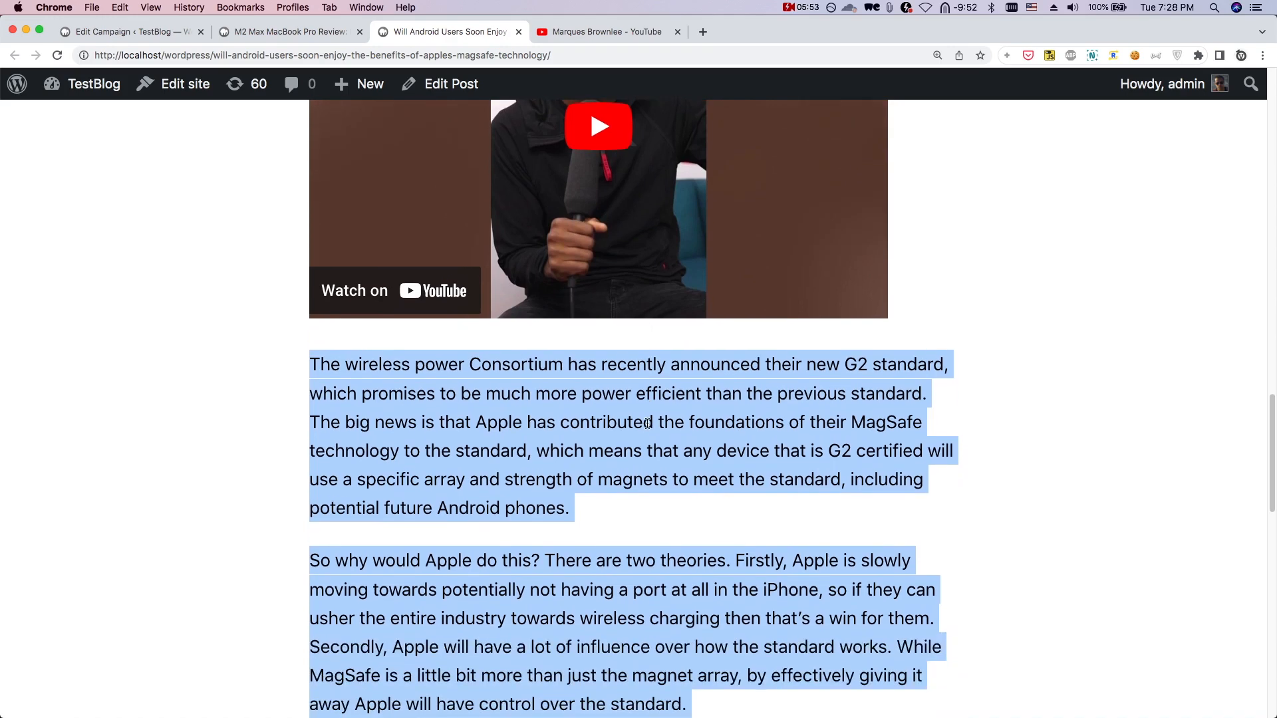
scroll(507, 330, down, 15)
scroll(507, 330, up, 5)
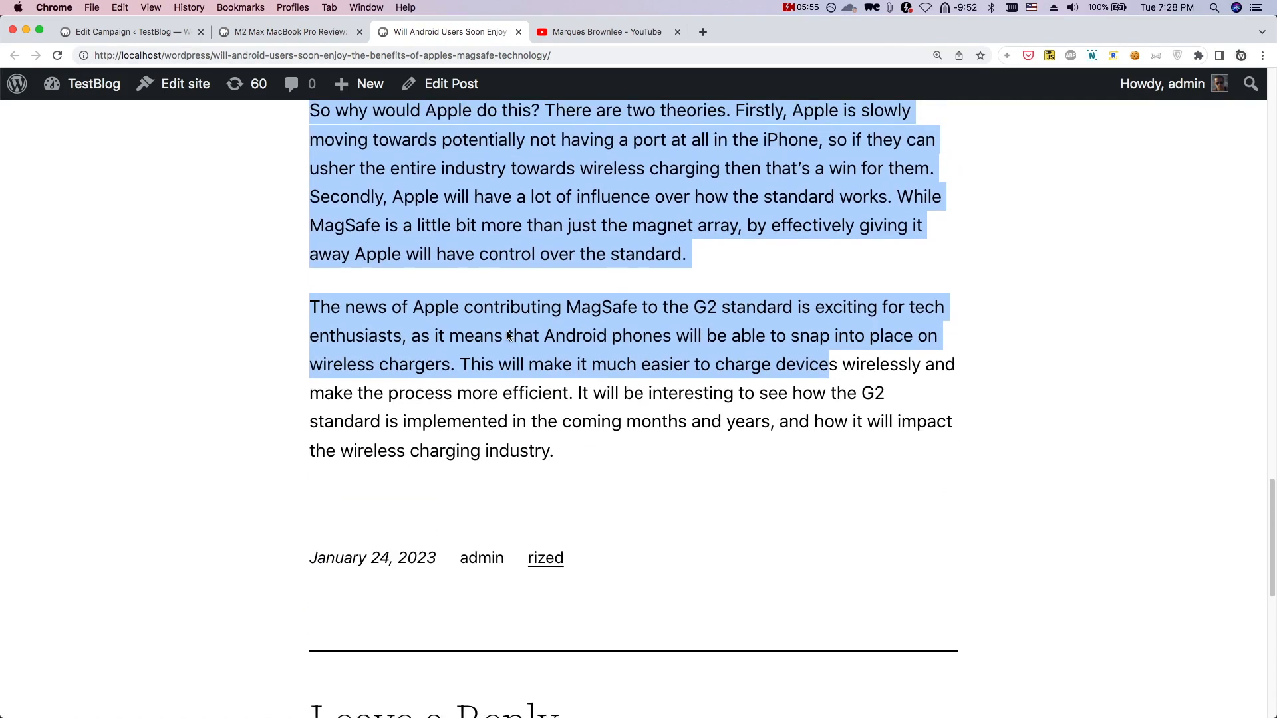
In the campaign's post text template, reword the GPT-3 prompt to ask for "1000 words and add html headings" in place of "an"
click(507, 330)
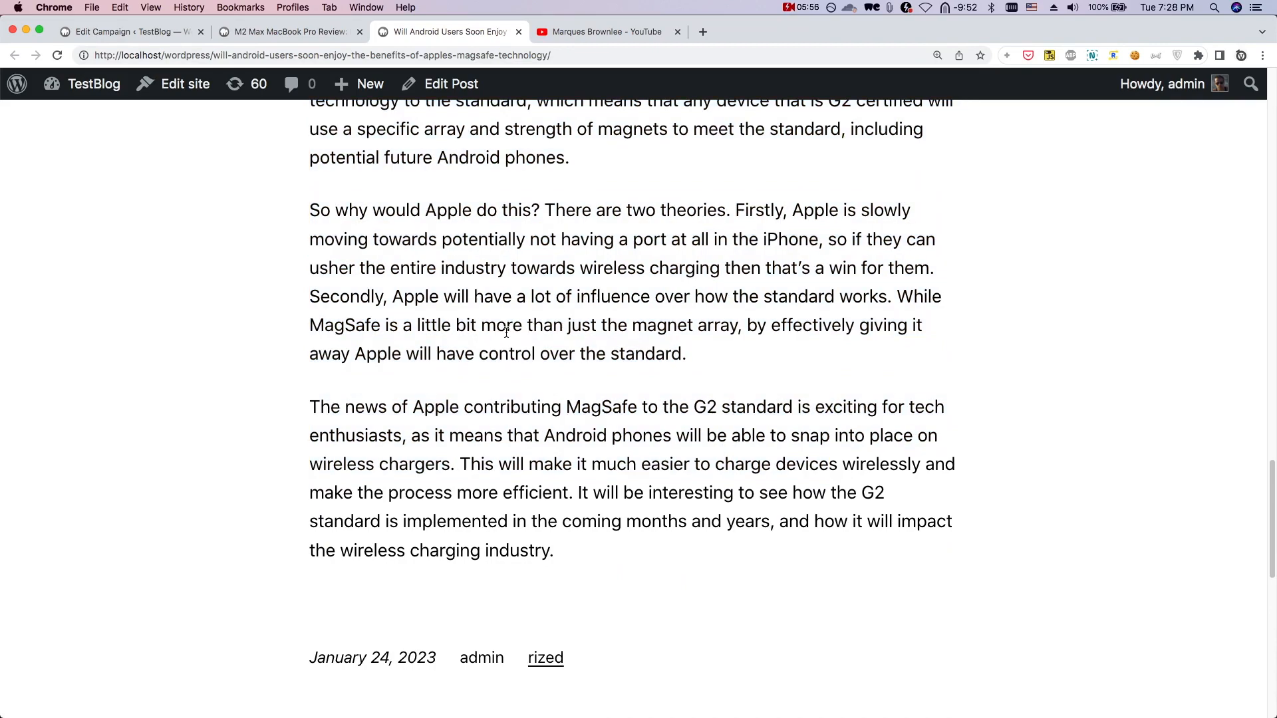
click(157, 38)
scroll(555, 357, down, 20)
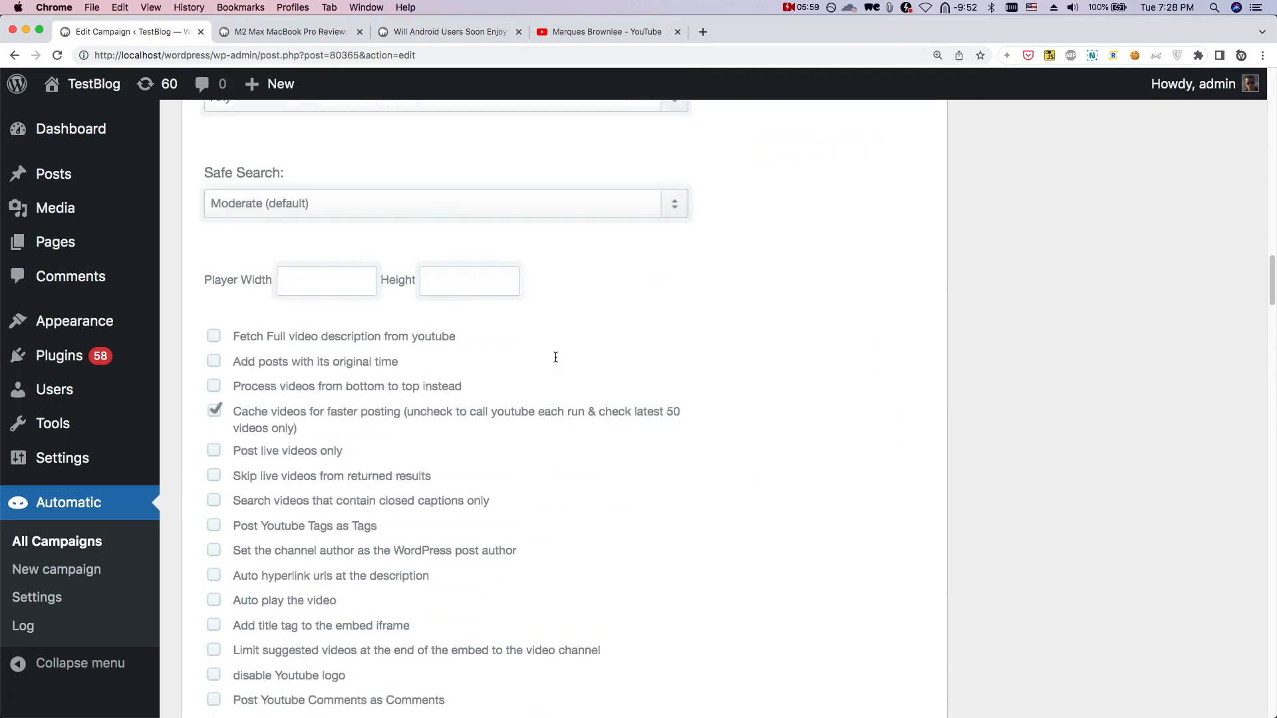
scroll(556, 357, down, 4)
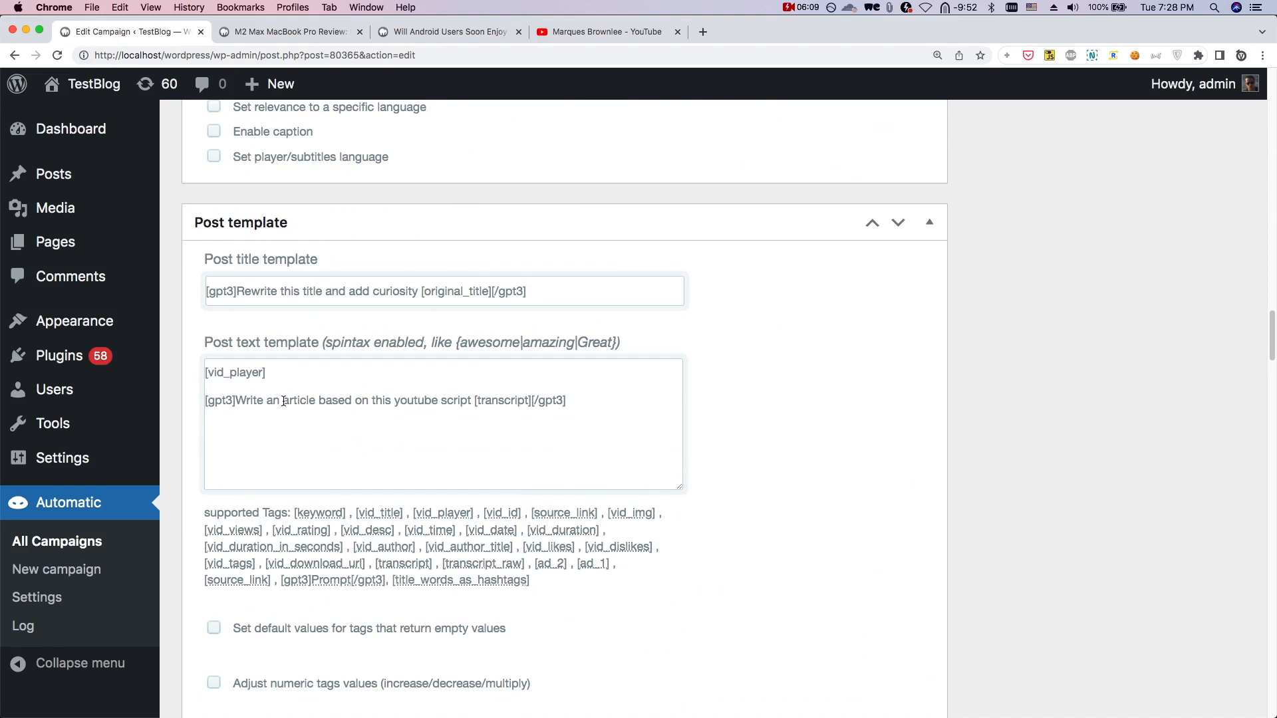
double_click(274, 401)
text(1000 words)
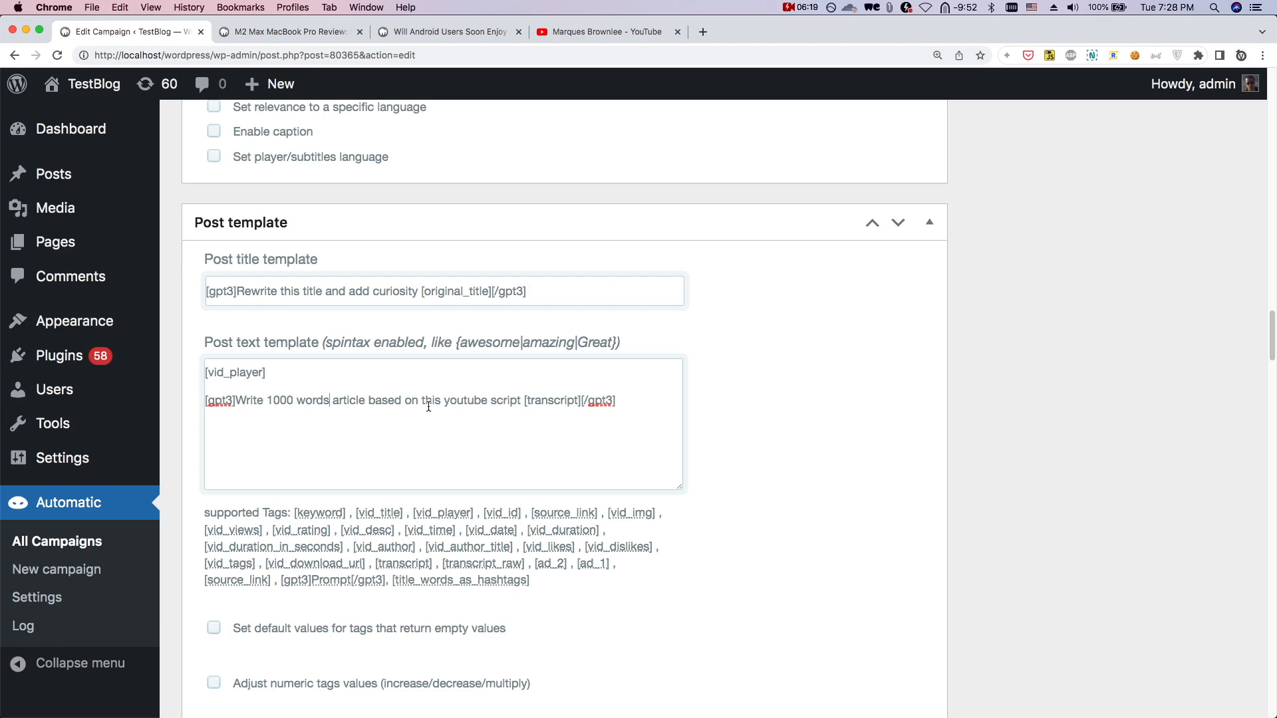
text( and ad)
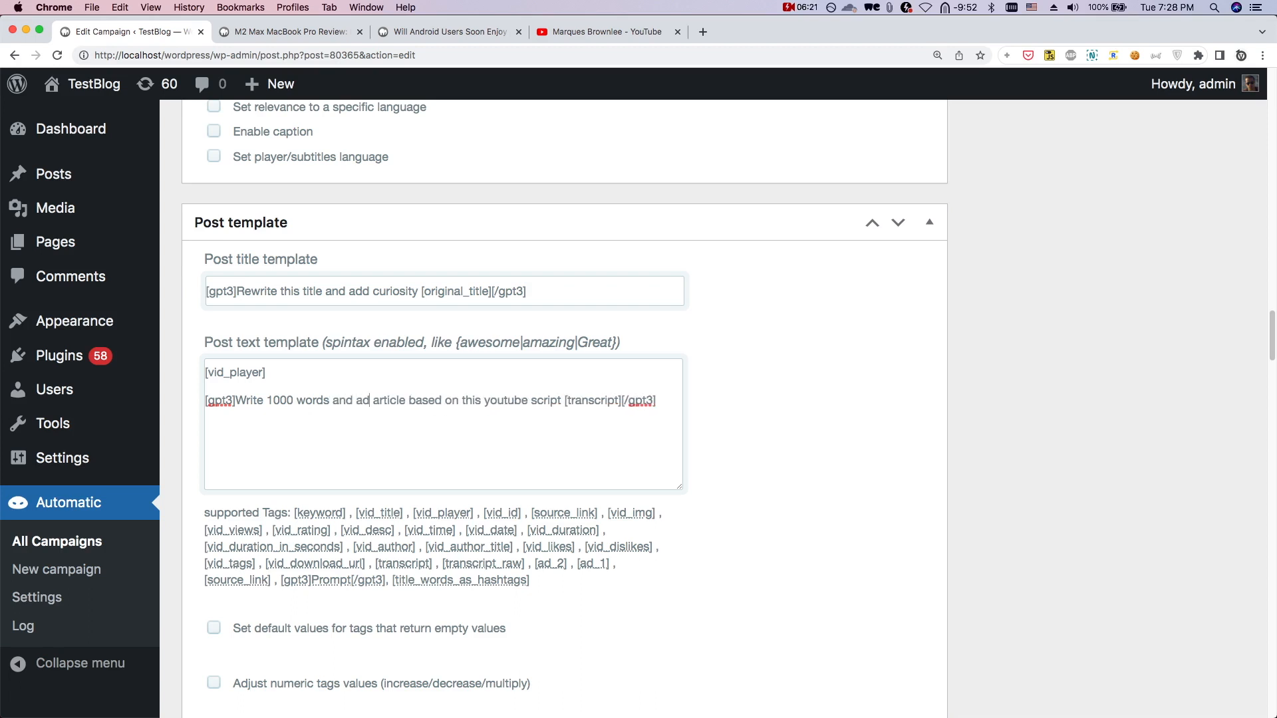
text(d html ta)
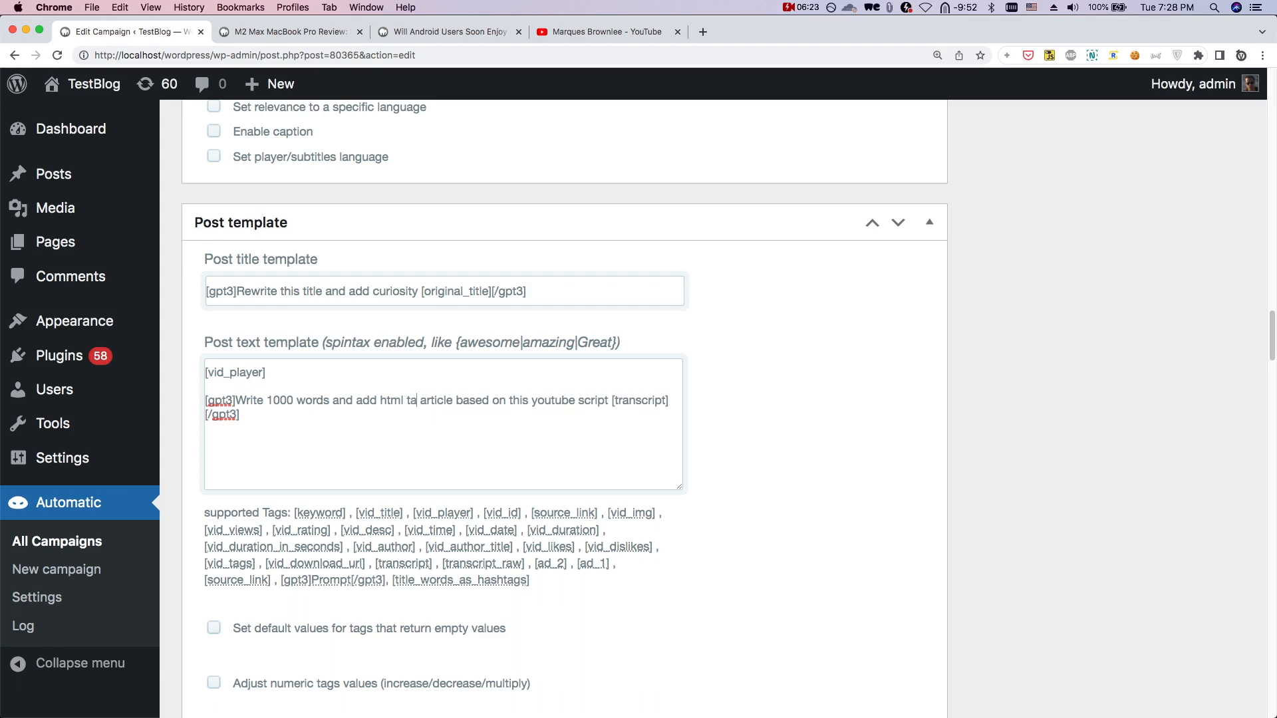
key(BackSpace)
key(BackSpace)
text(headings)
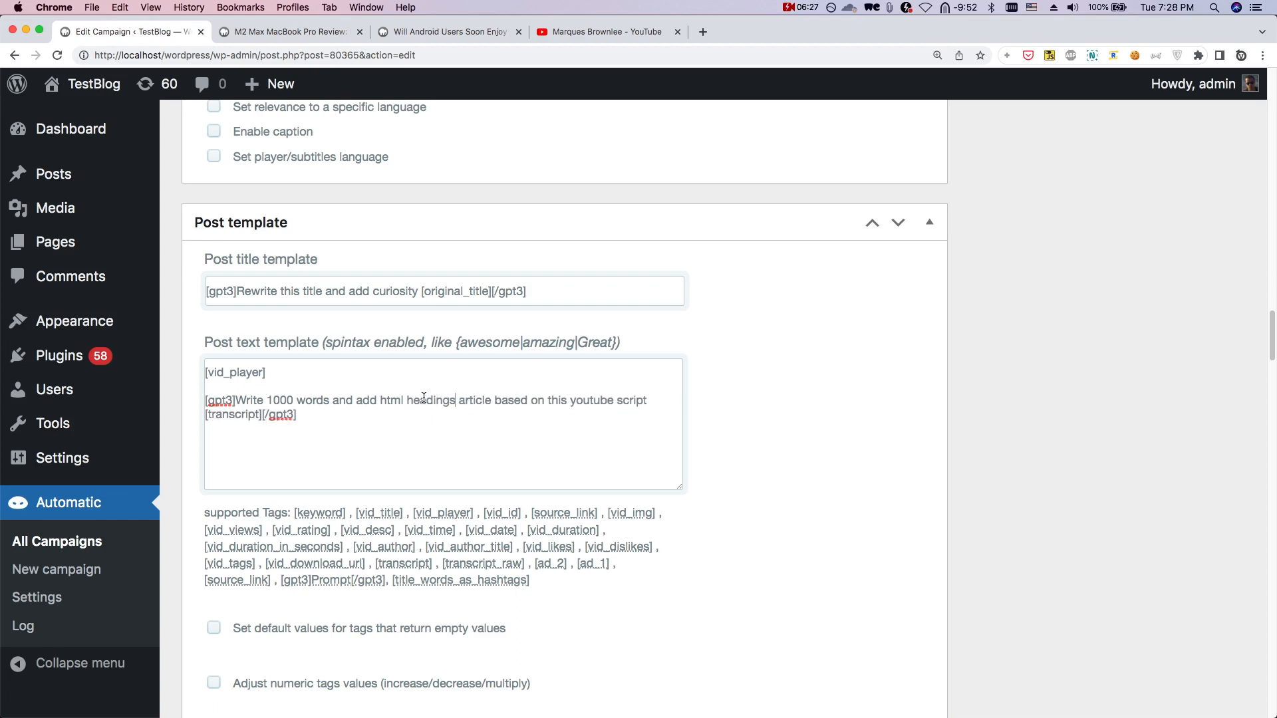
Move the word "article" so the prompt reads "Write 1000 words article and add html headings based on this youtube script [transcript]"
double_click(475, 401)
key(BackSpace)
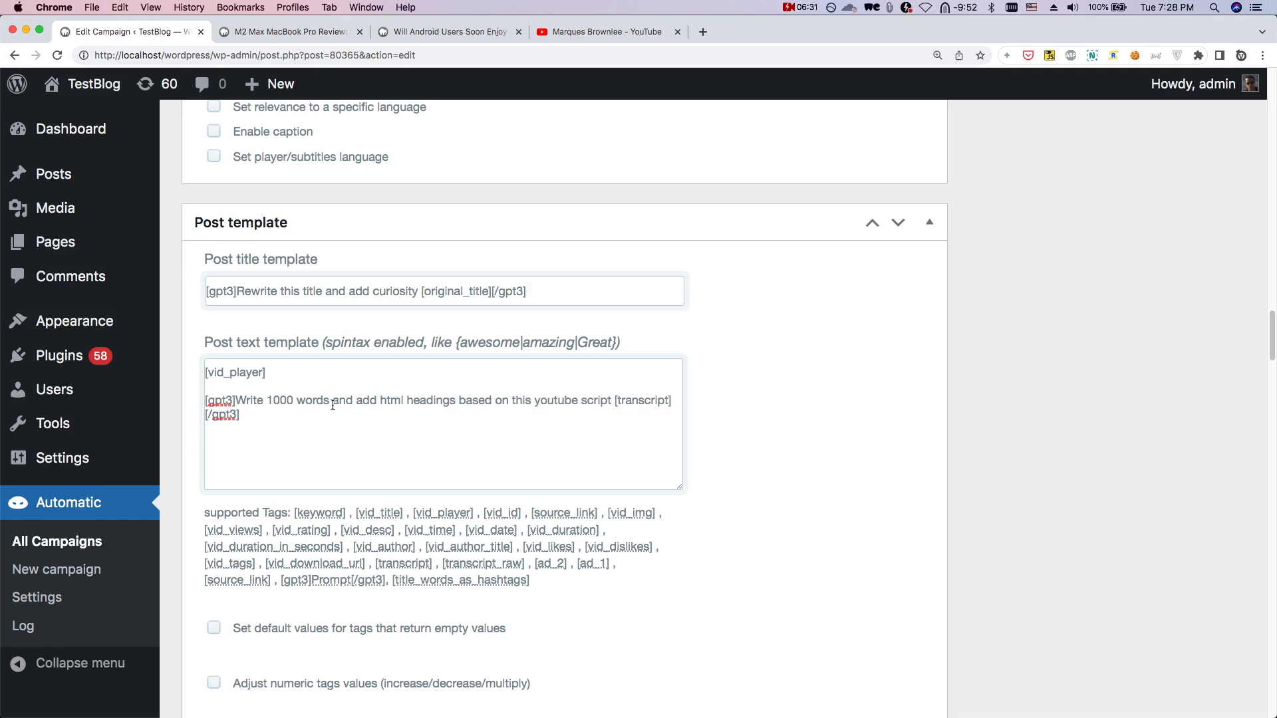
click(333, 408)
text(article)
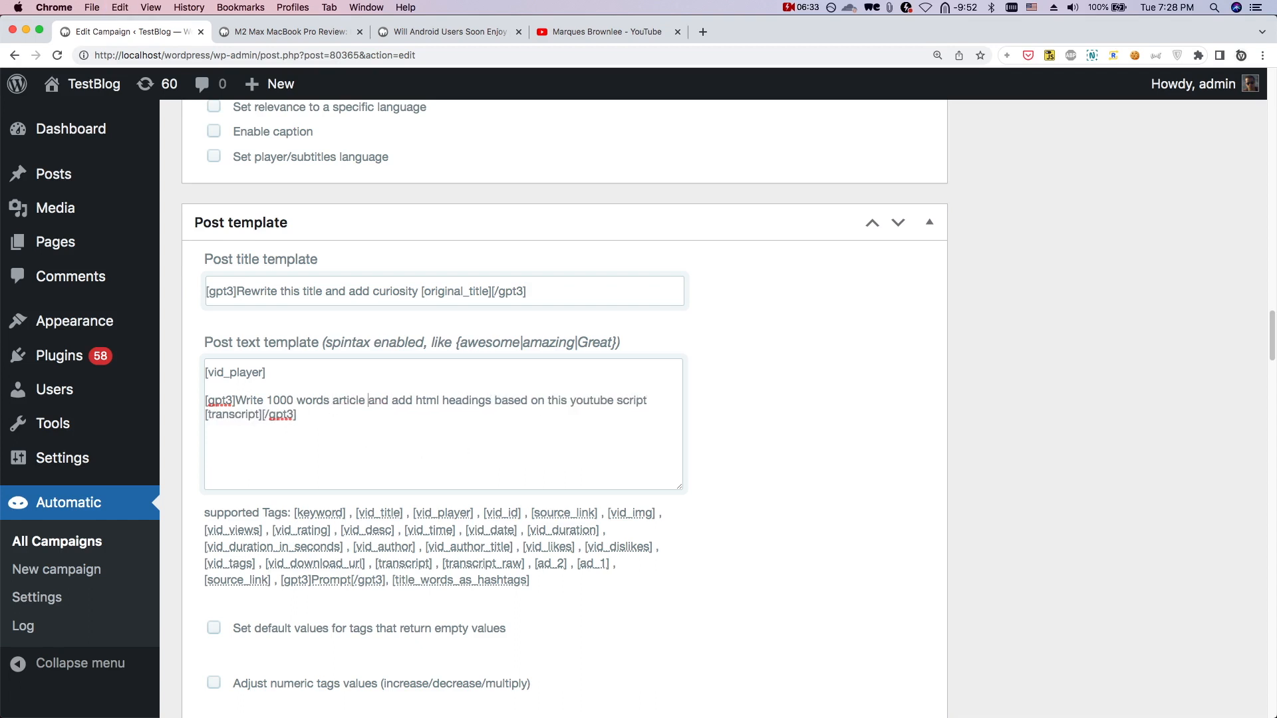
drag(237, 400, 499, 403)
Update the campaign with the revised article prompt and run it again
scroll(576, 442, up, 15)
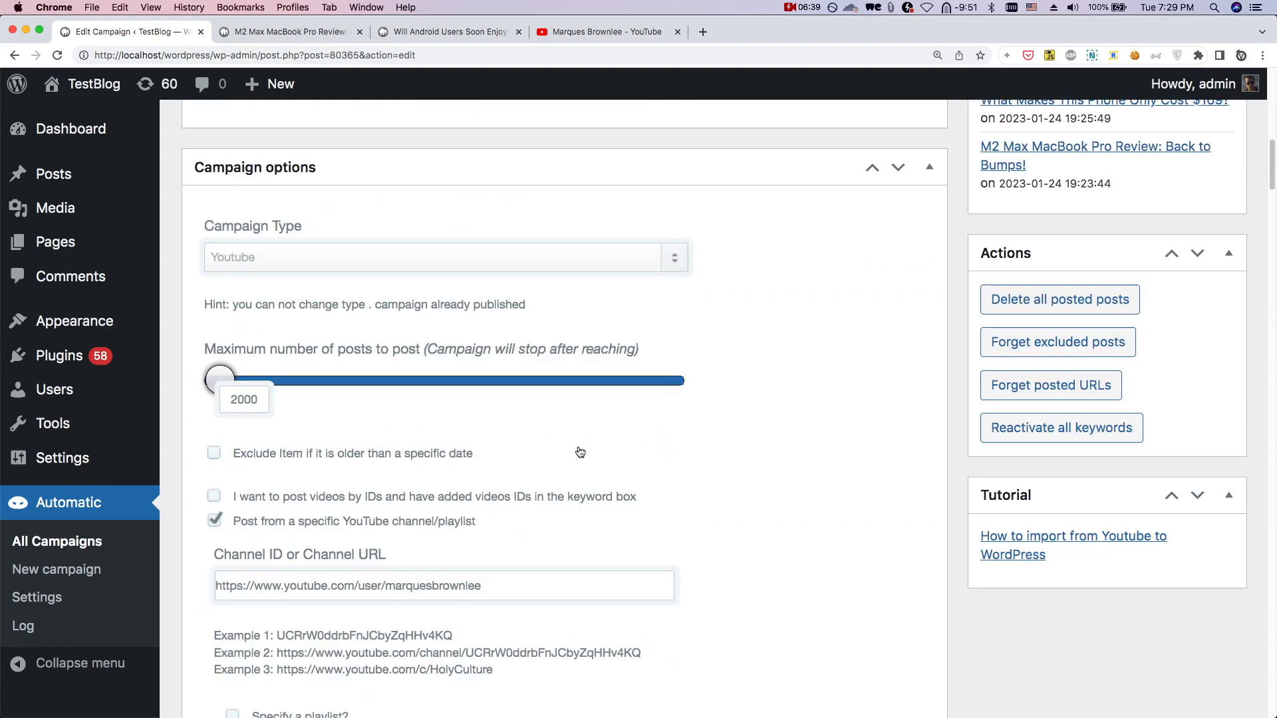
scroll(1038, 376, up, 5)
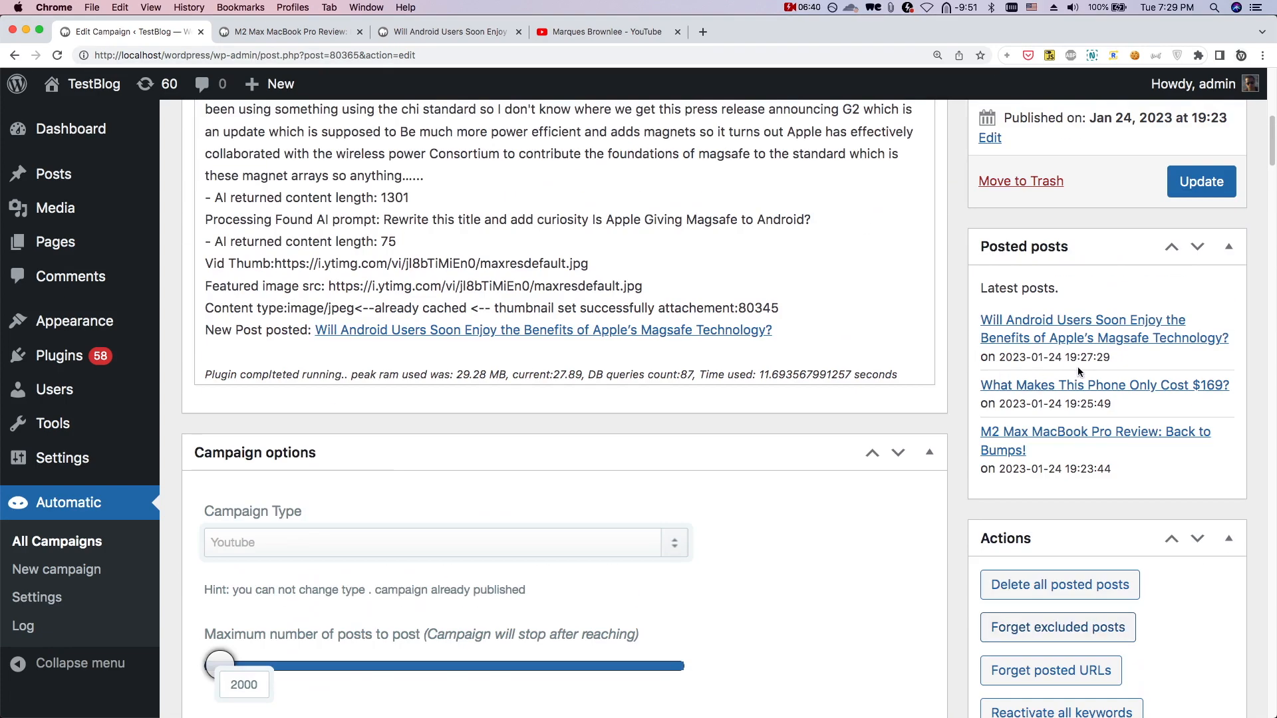
click(1189, 195)
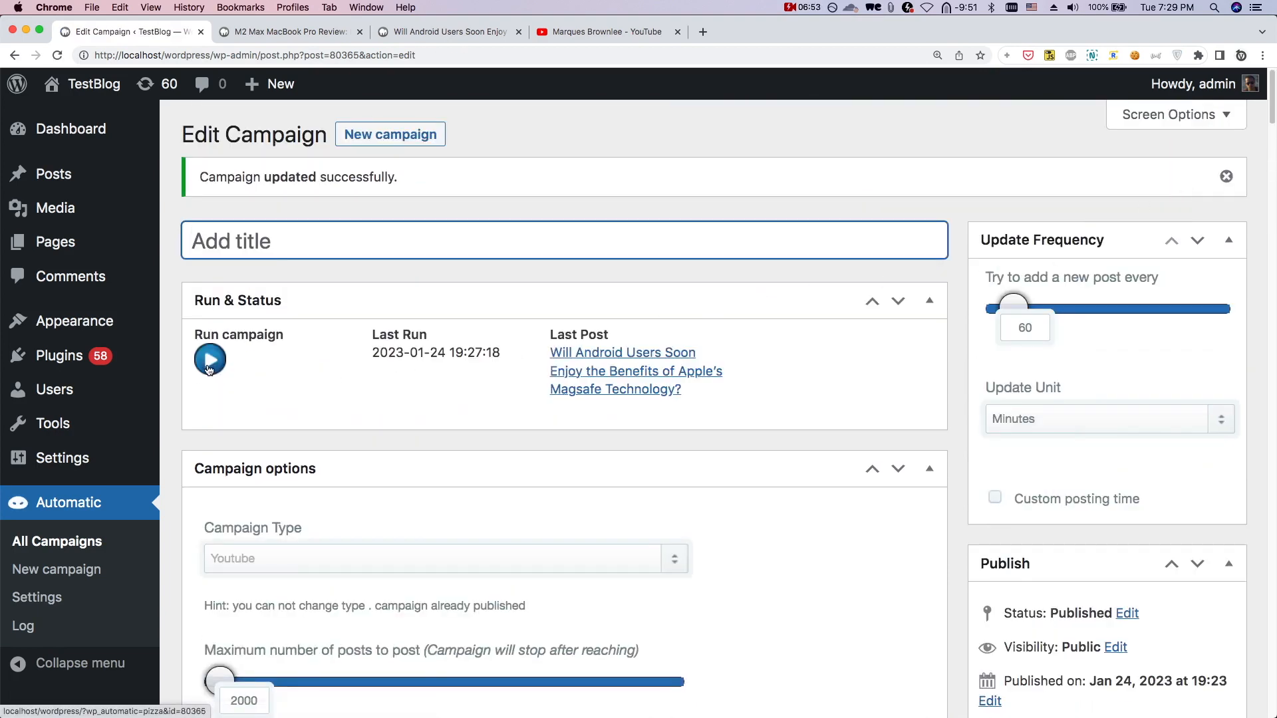
click(208, 370)
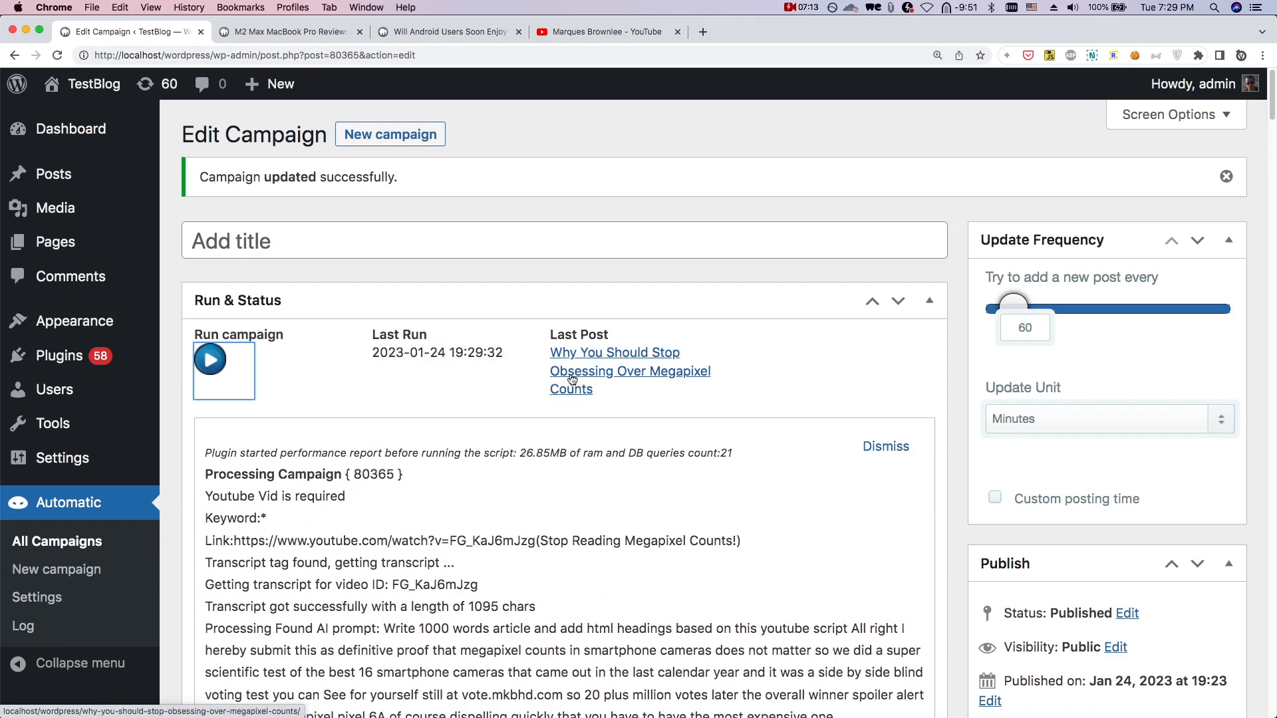
Open the campaign's latest post in a new tab and check its title, featured image and embedded video
super+click(572, 379)
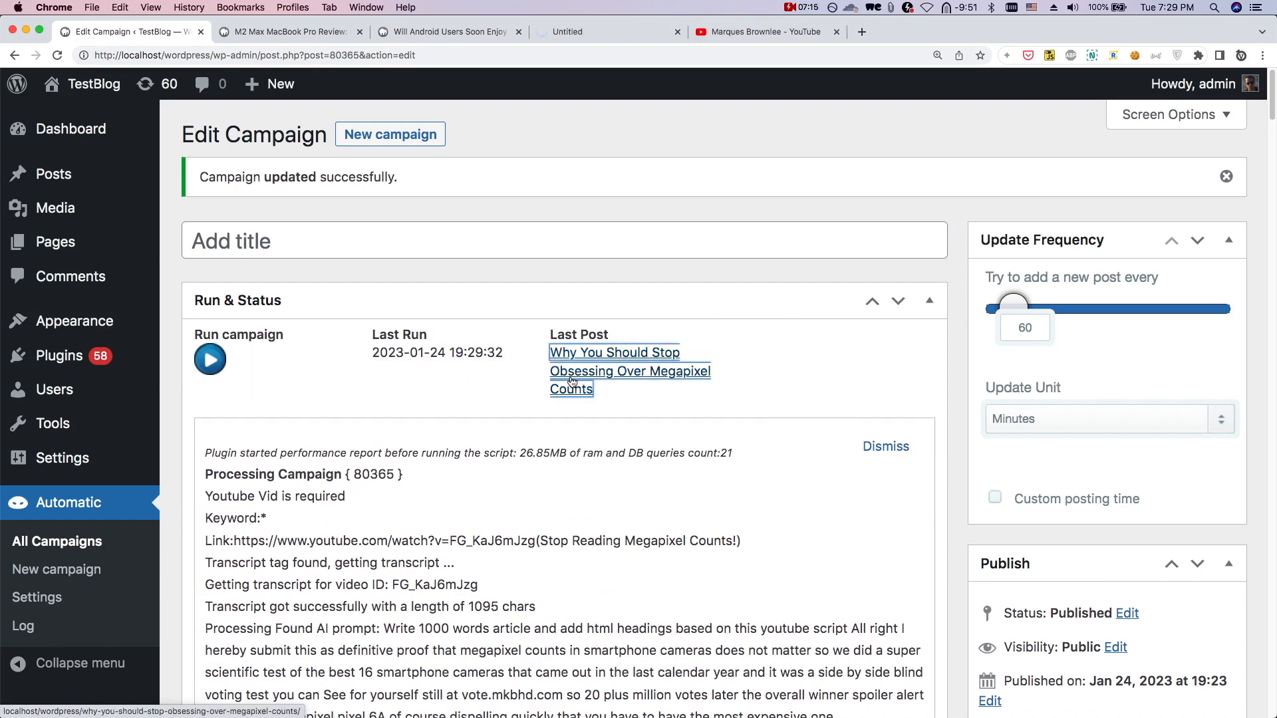
click(605, 32)
scroll(575, 248, down, 6)
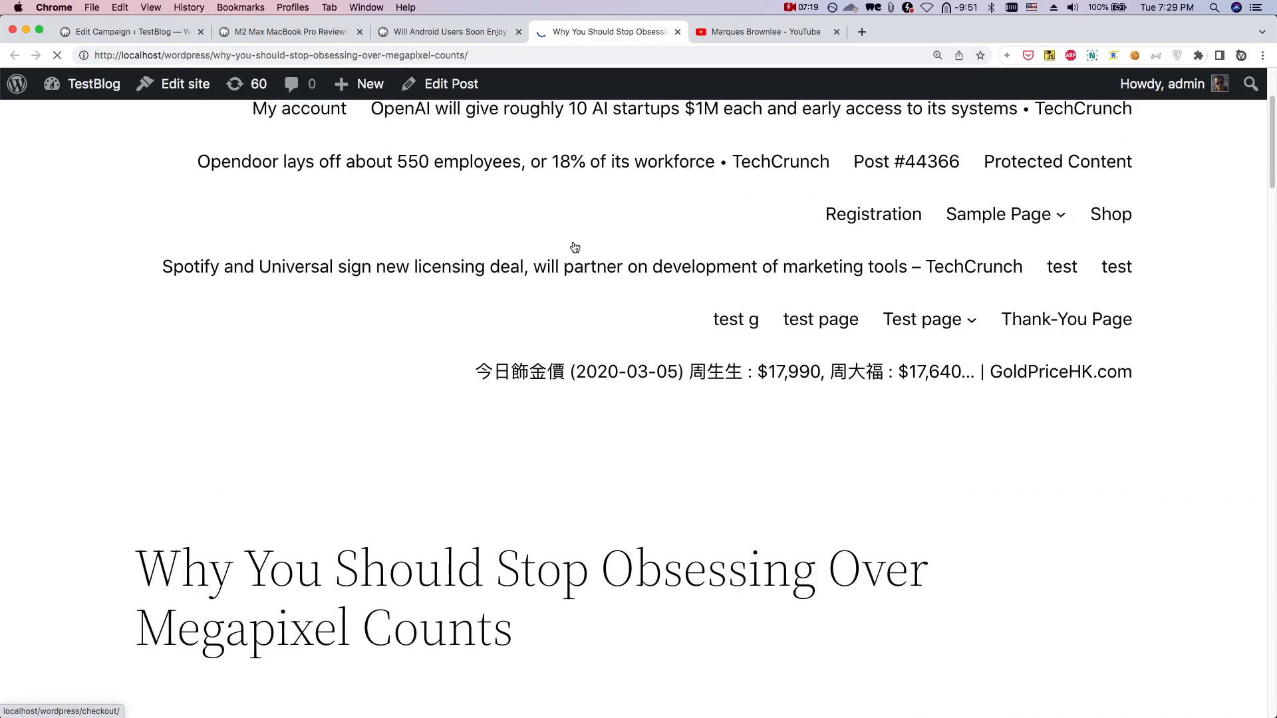
scroll(575, 247, down, 12)
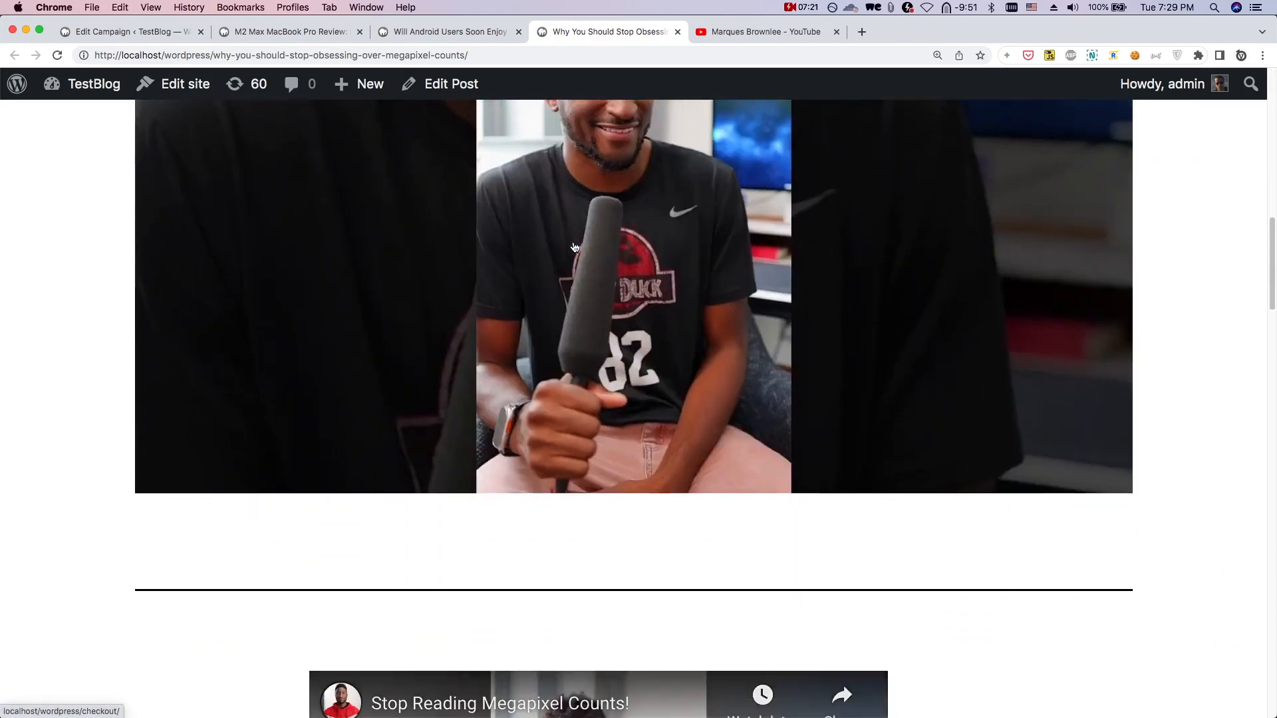
scroll(575, 248, down, 3)
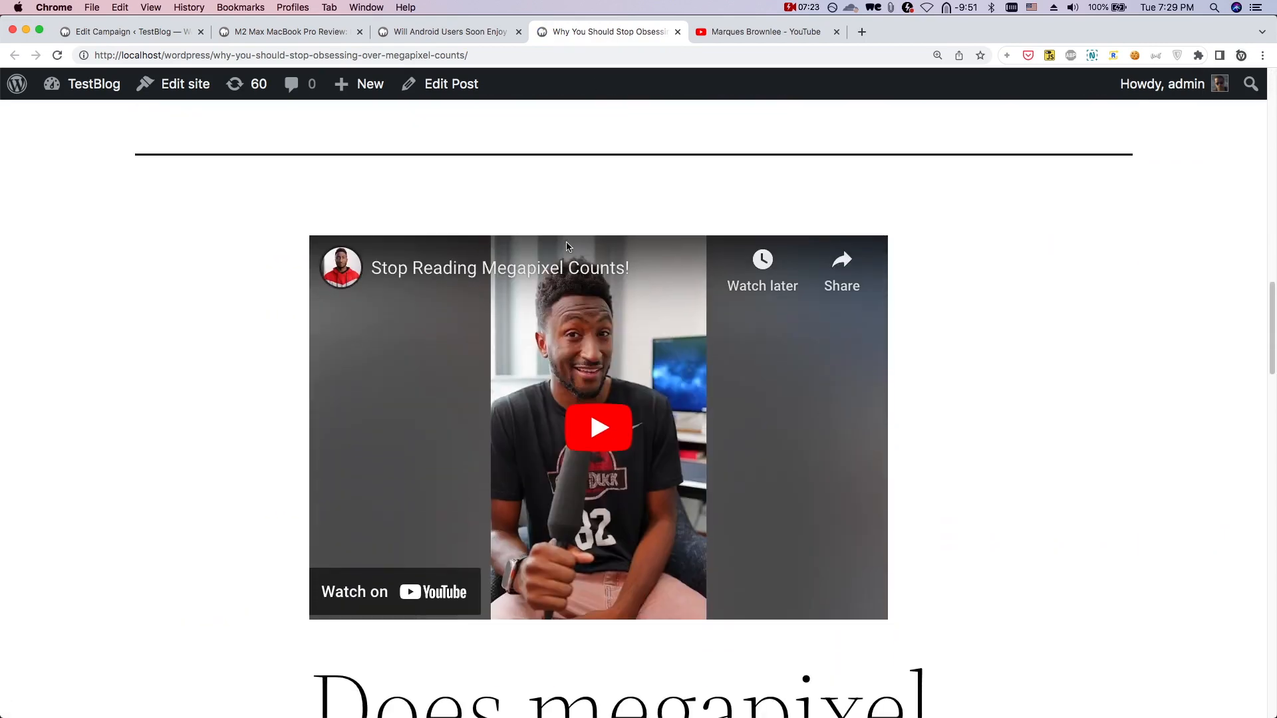
Review the generated article below the embedded video, examining its headings and the sections beneath them
scroll(423, 266, down, 8)
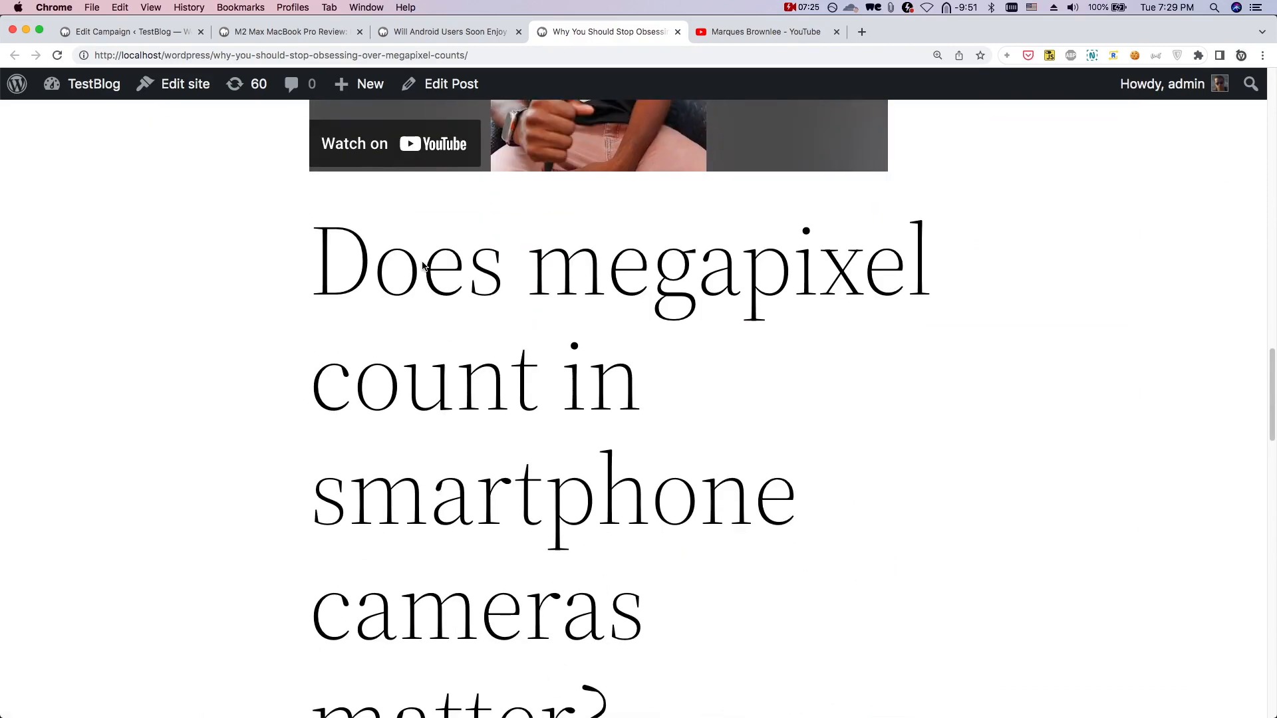
scroll(423, 266, down, 11)
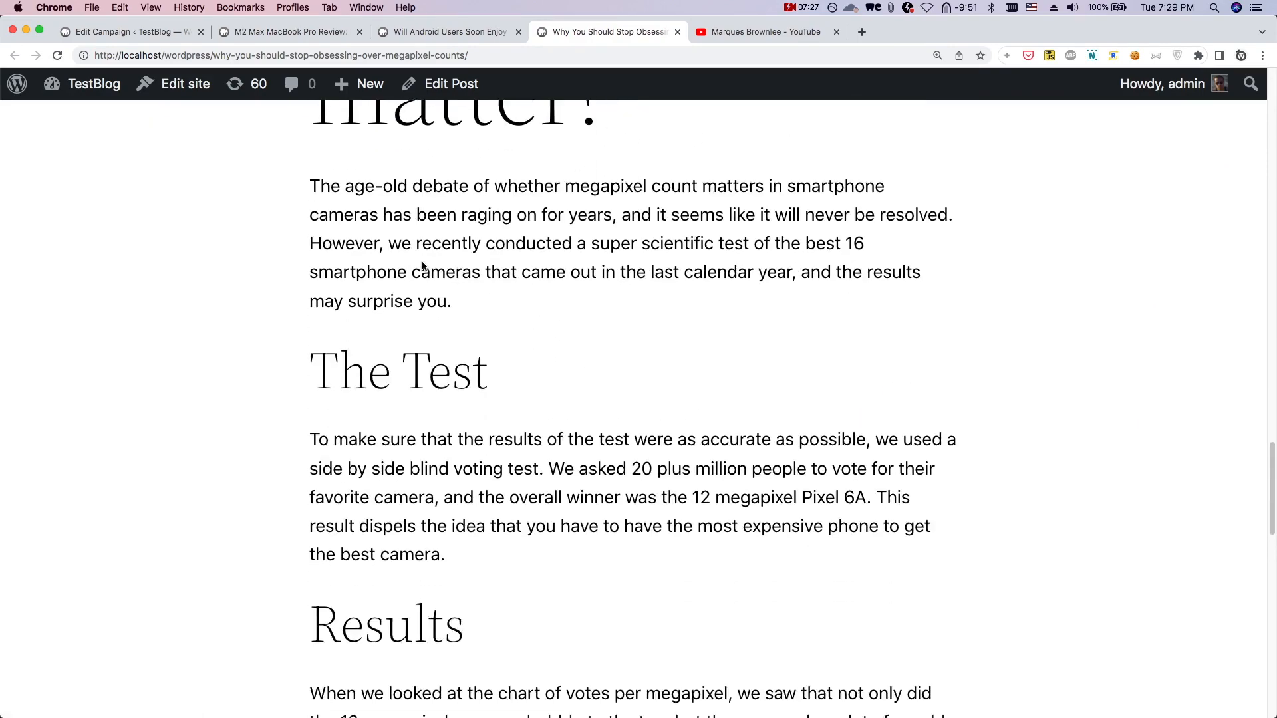
scroll(422, 264, down, 7)
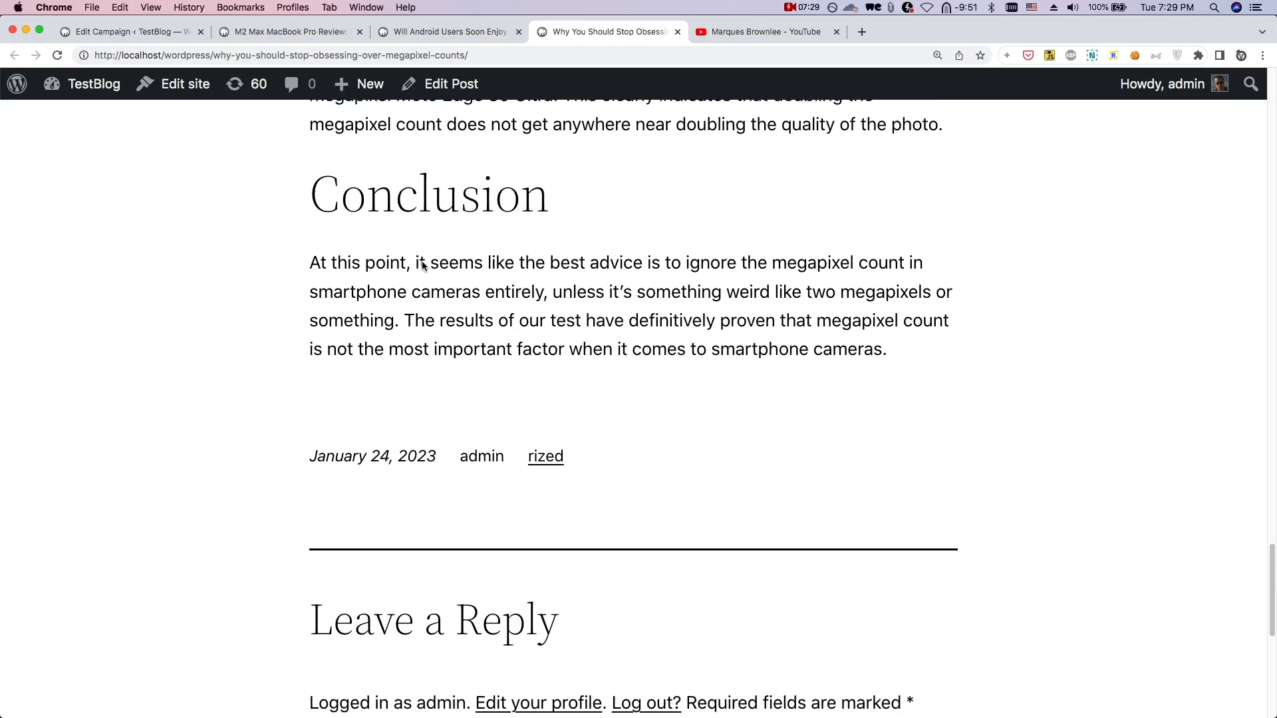
scroll(422, 264, up, 4)
scroll(423, 264, up, 8)
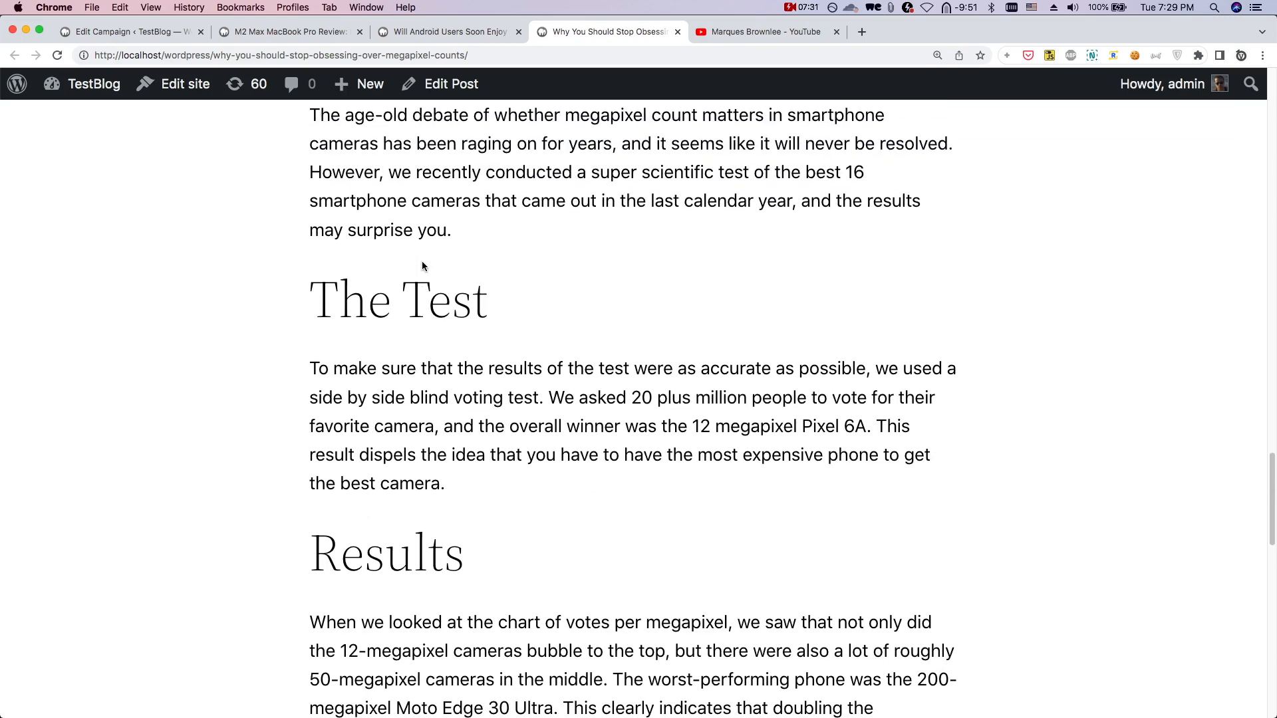
scroll(422, 264, down, 5)
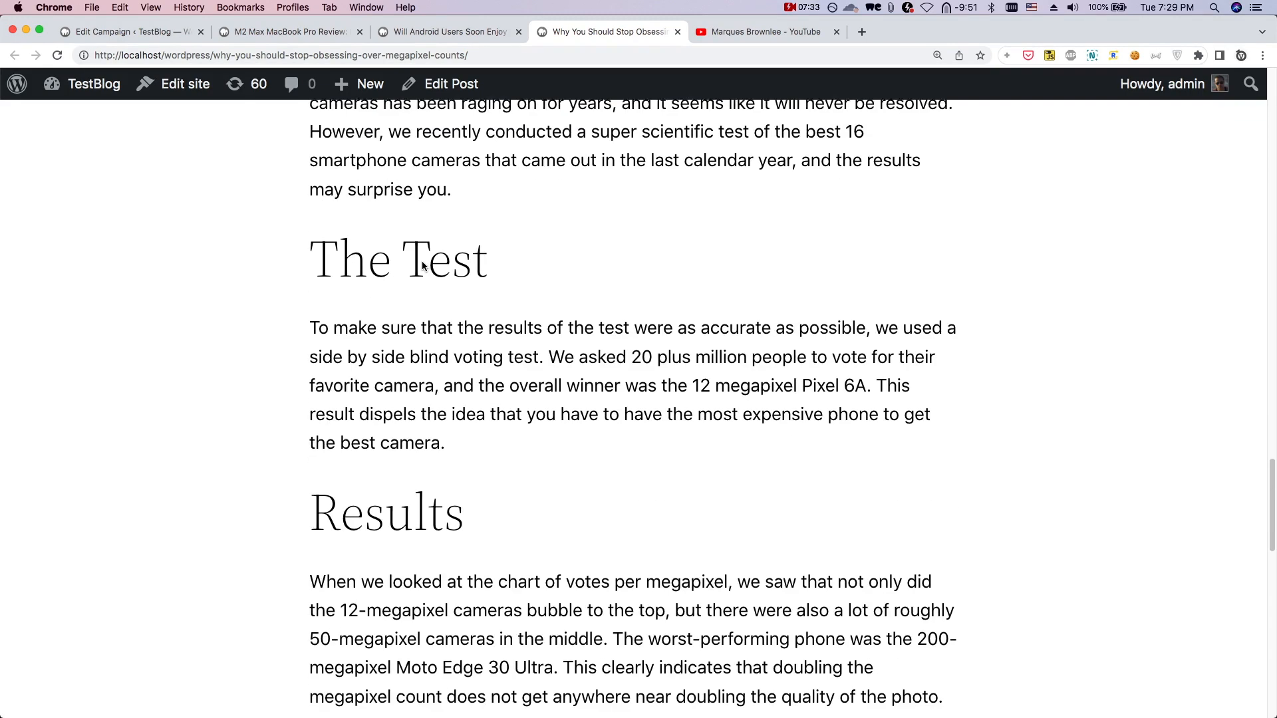
scroll(422, 266, down, 1)
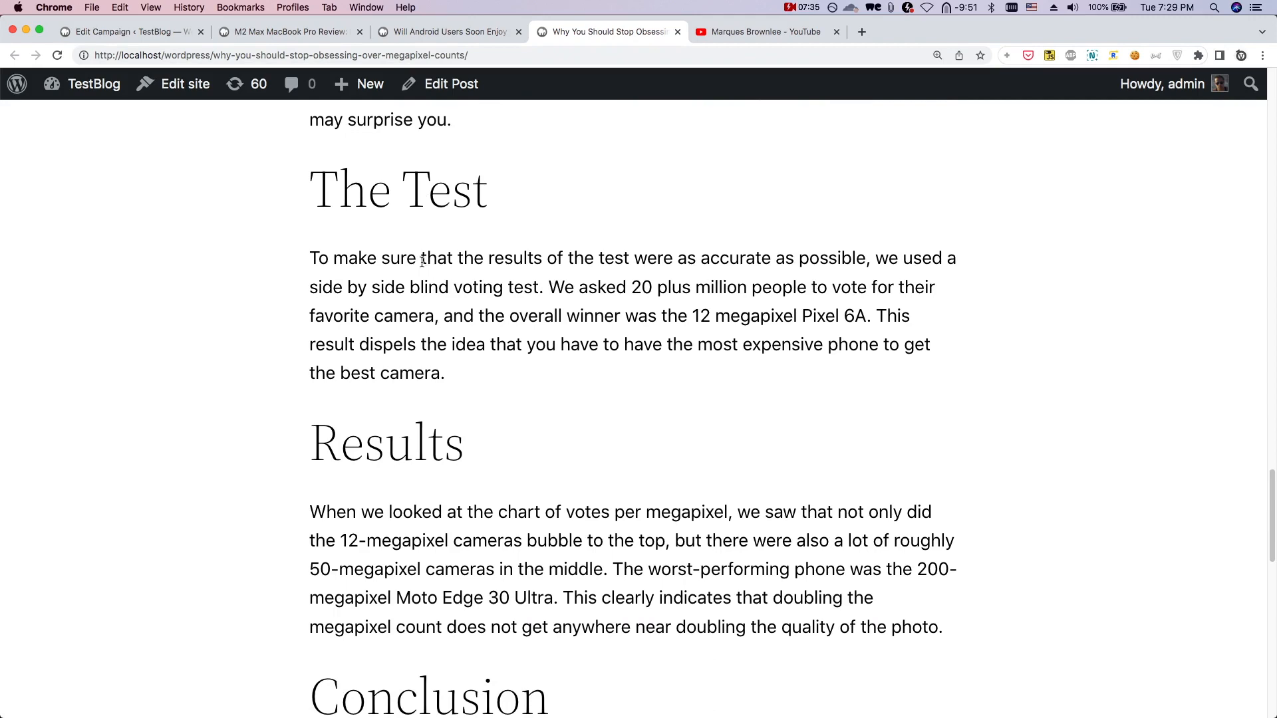
scroll(422, 261, up, 5)
scroll(422, 261, up, 7)
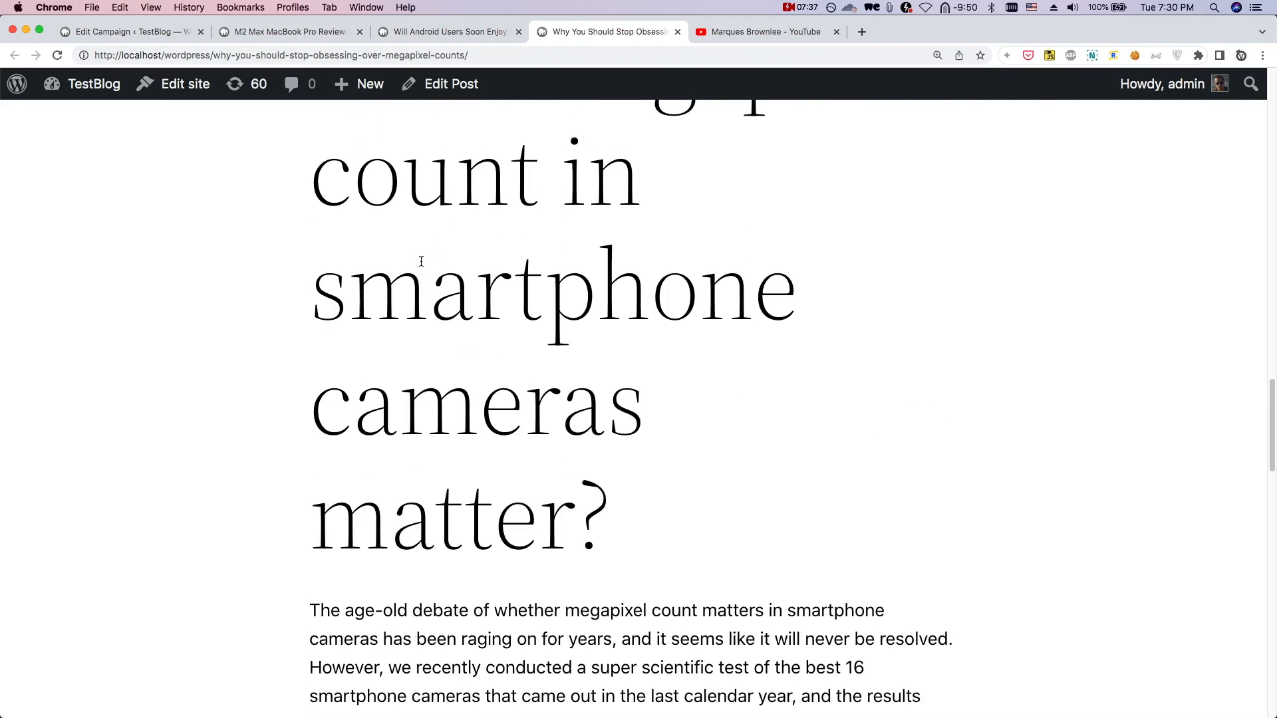
scroll(421, 261, down, 1)
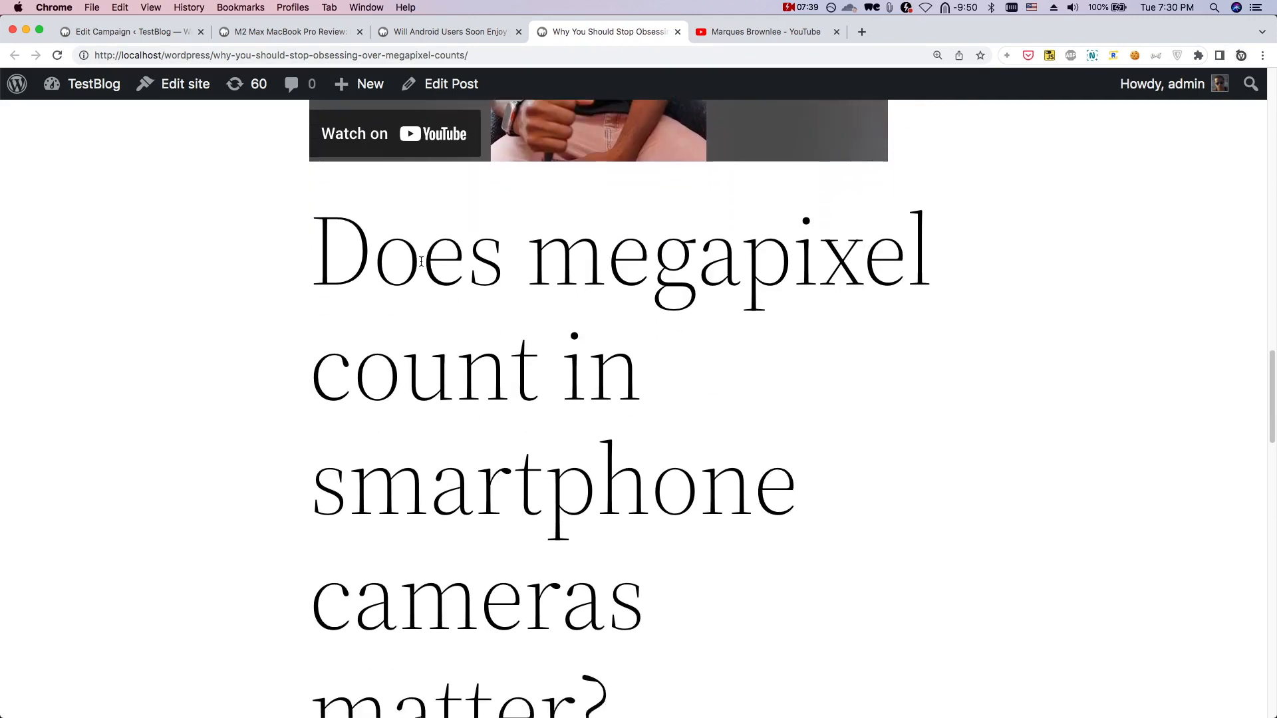
scroll(421, 261, up, 20)
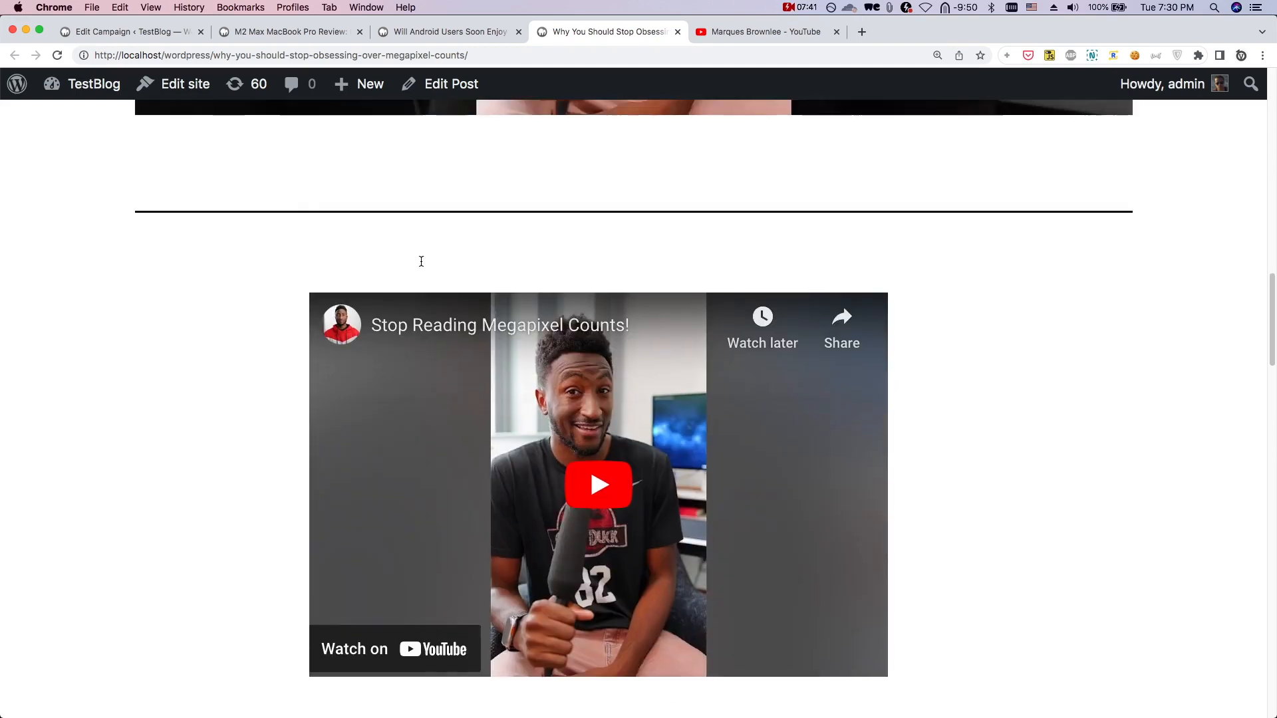